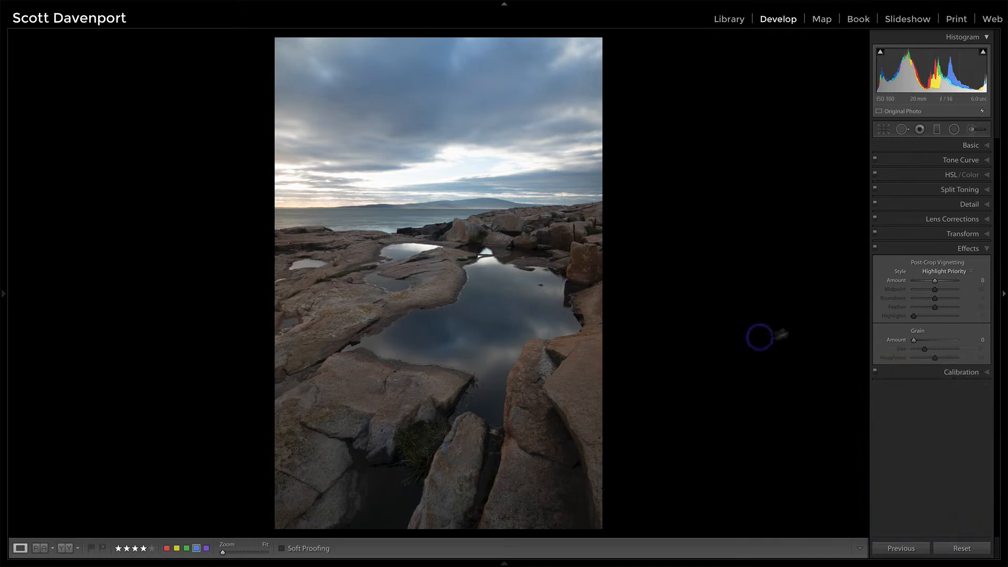
Enable the lens profile corrections for the photo
click(944, 221)
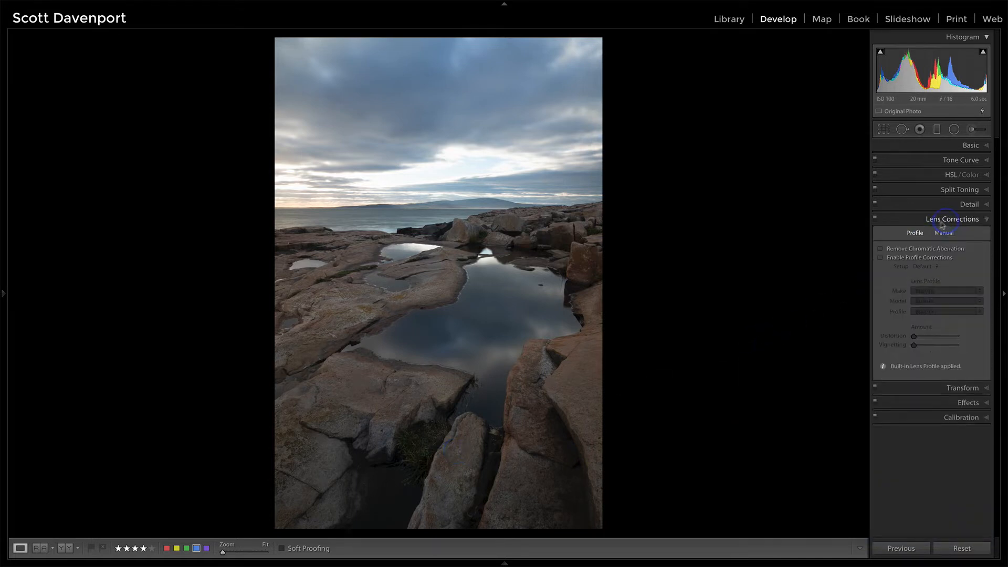
click(893, 258)
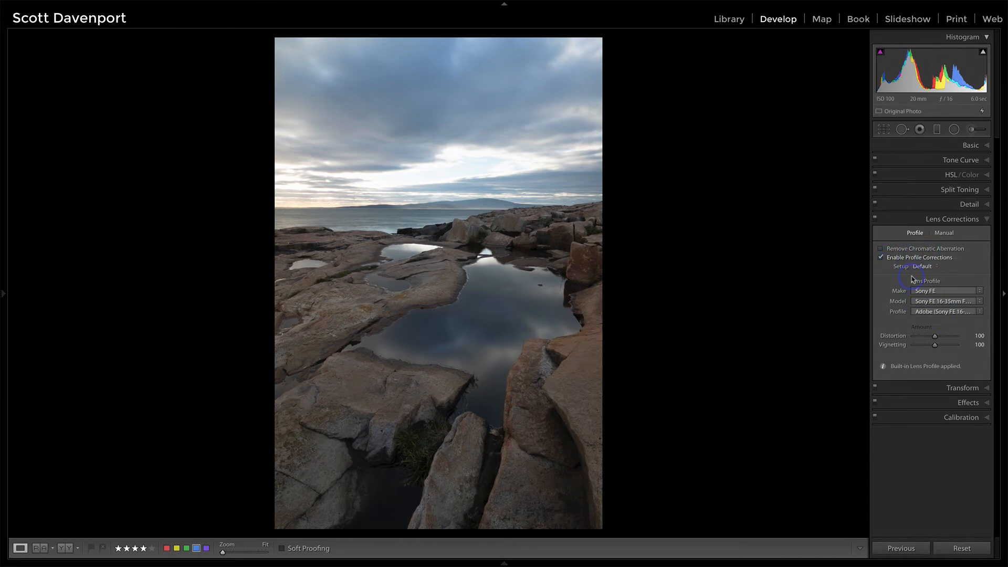
Straighten the photo to an angle of 0.01 and switch the crop guide overlay to the spiral, closing the crop tool
key(r)
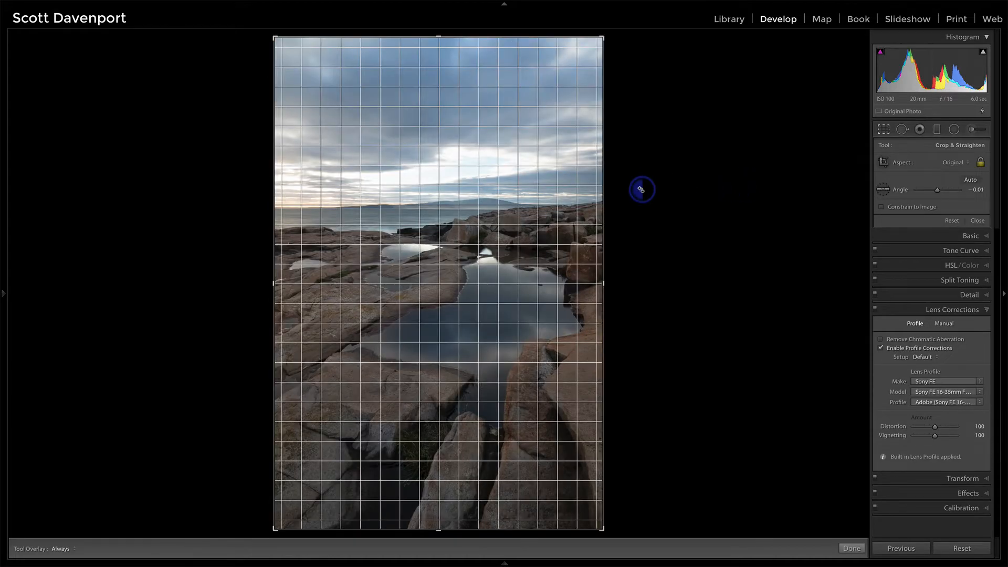
drag(641, 189, 641, 189)
key(o)
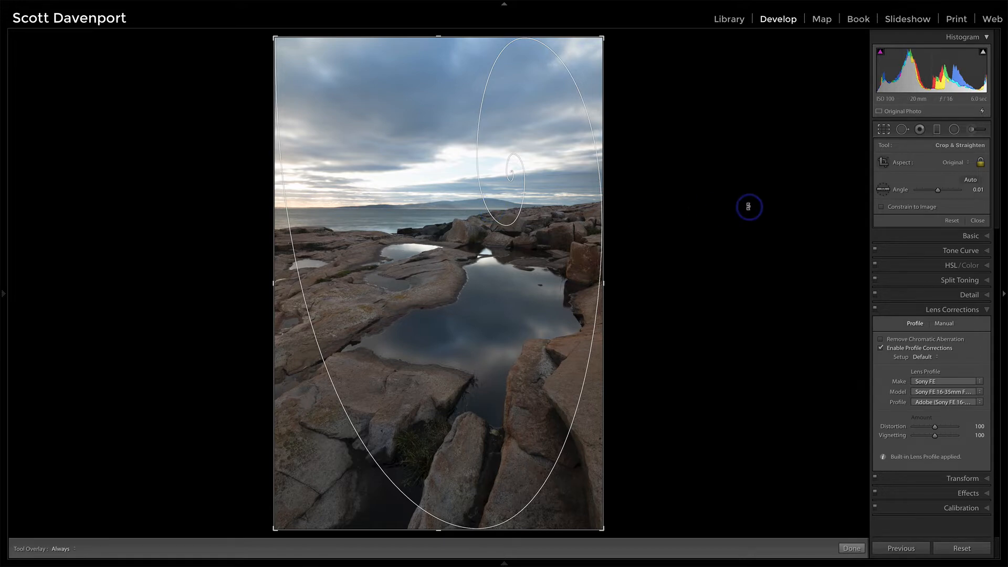
click(978, 221)
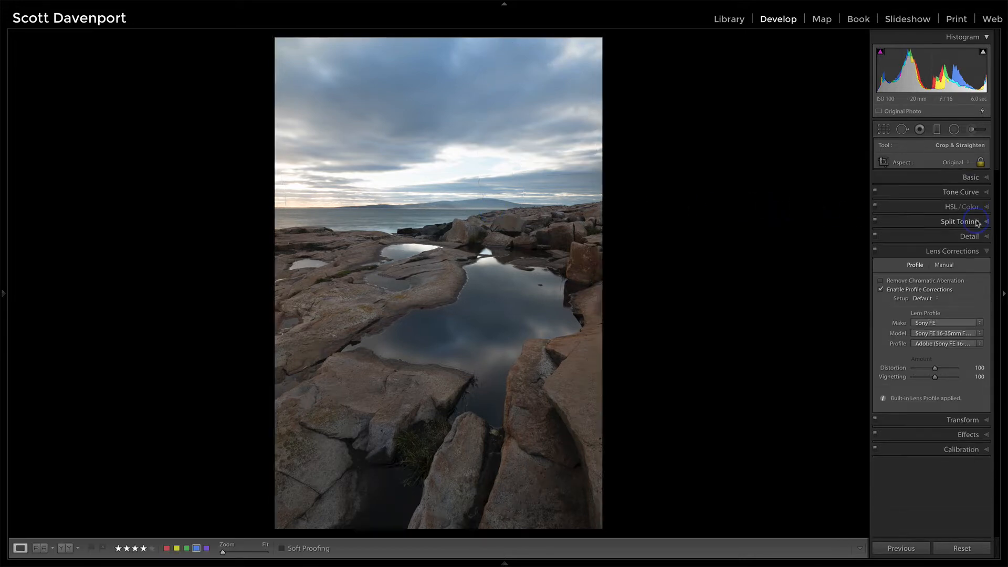
Check the photo for clipped highlights and shadows with the clipping overlay
key(j)
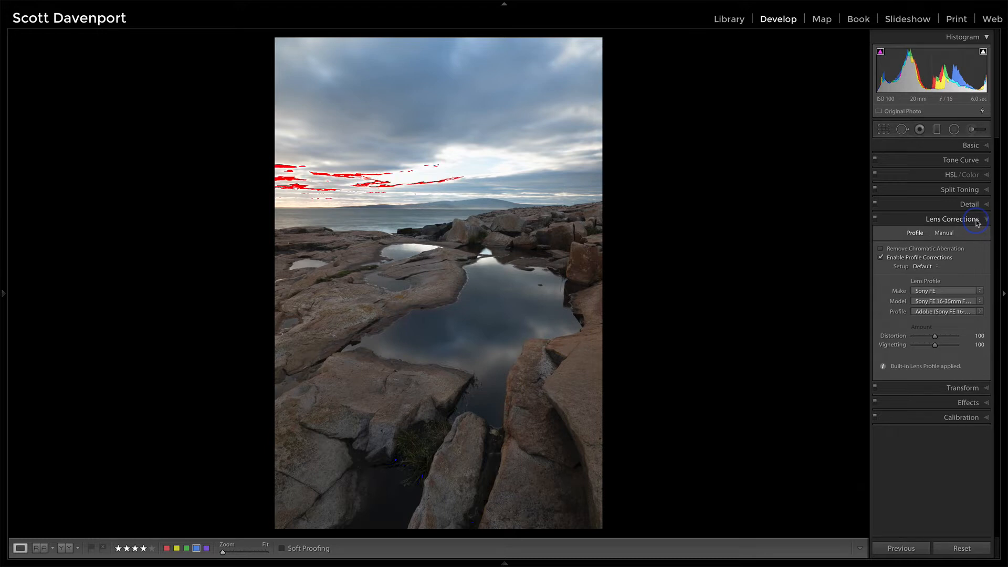
key(j)
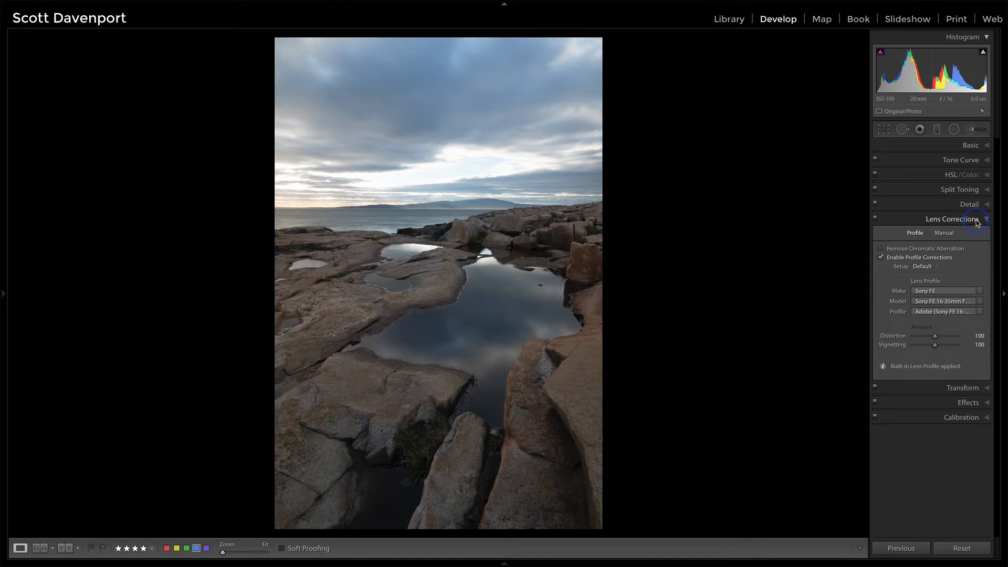
Apply the Adobe Landscape profile to the photo
click(975, 146)
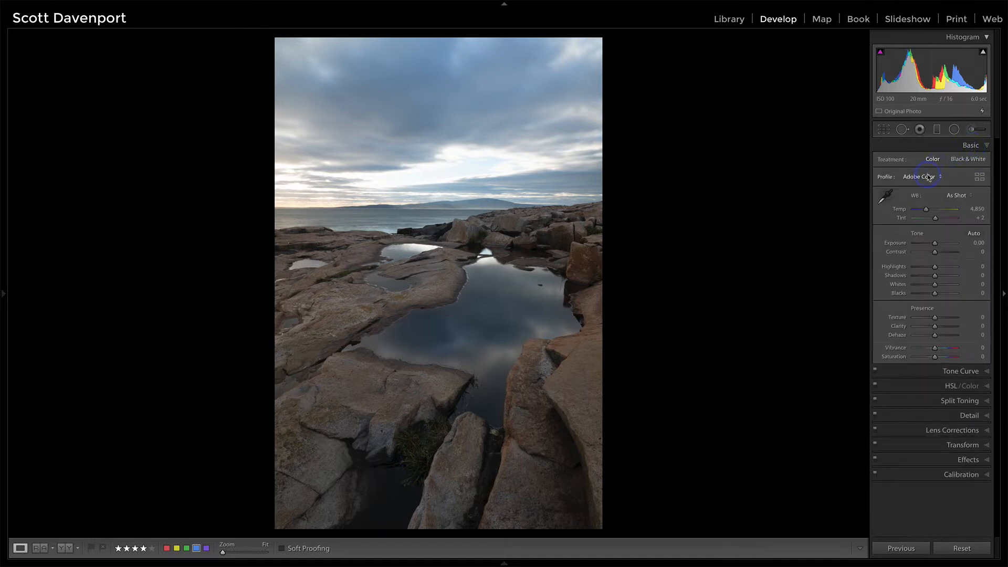
click(929, 177)
click(929, 186)
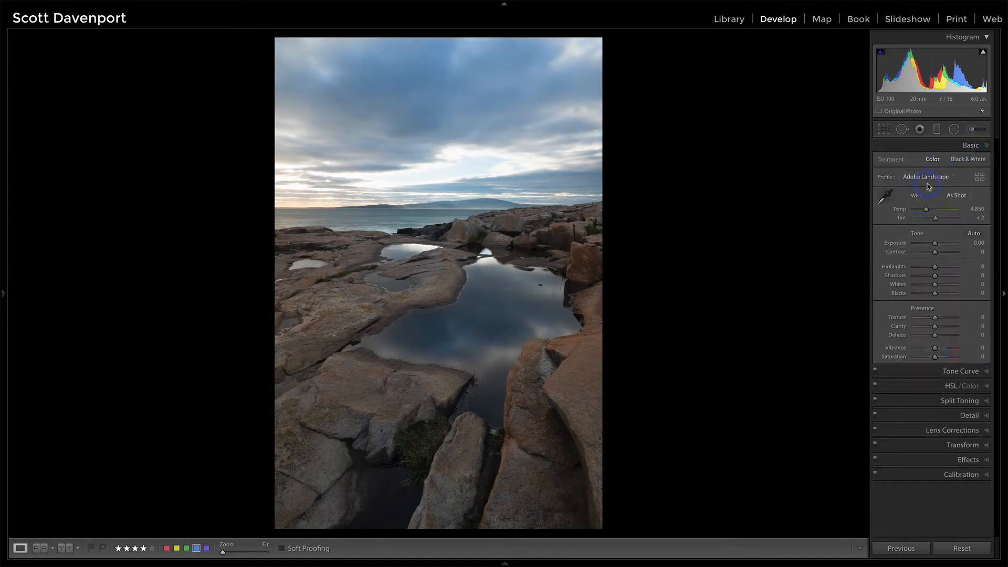
Try the Adobe Vivid profile for comparison and return to Adobe Landscape
click(929, 182)
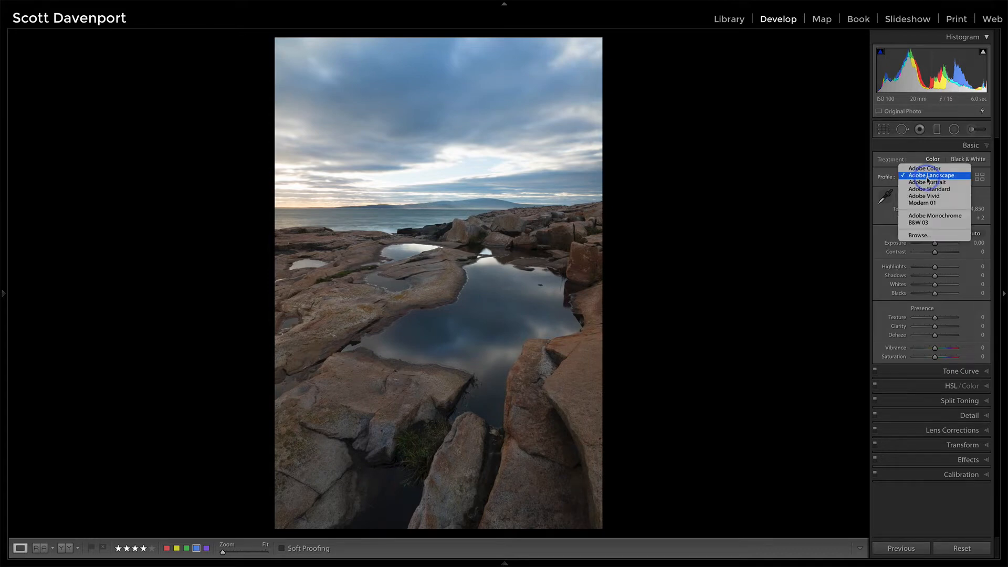
click(927, 196)
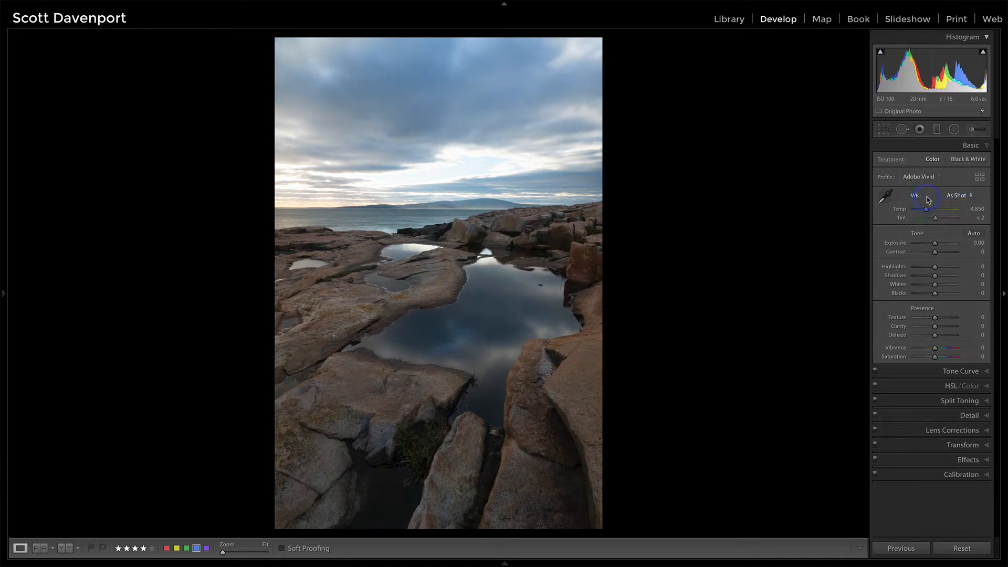
click(925, 181)
click(926, 163)
click(924, 177)
click(924, 171)
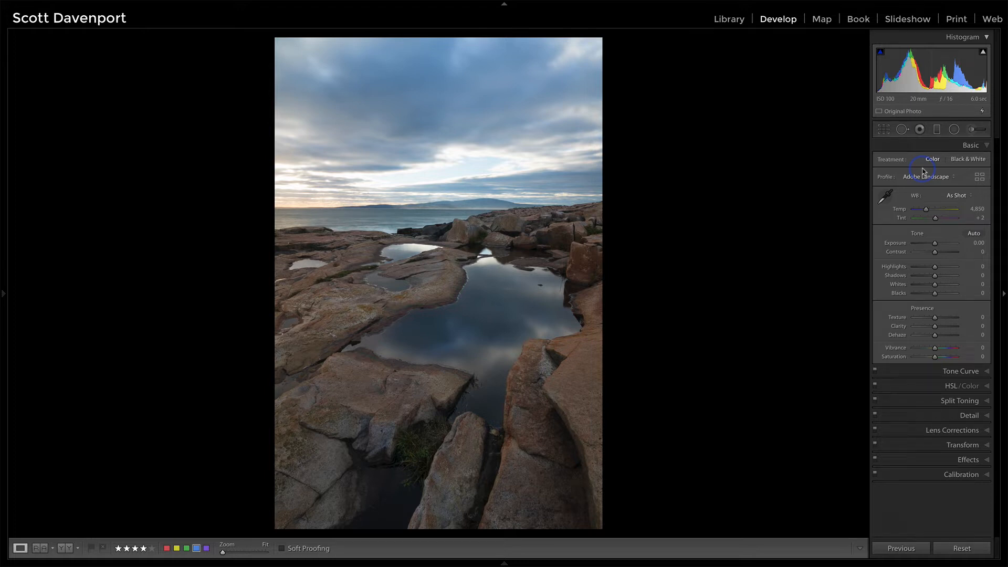
Set the photo's white balance to Auto
click(955, 199)
click(954, 204)
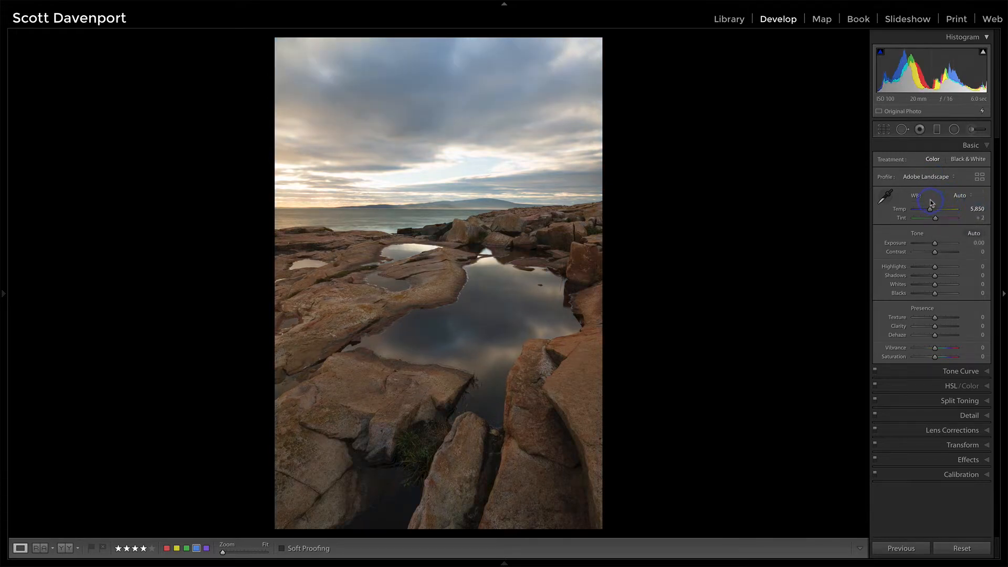
Sample a custom white balance from the distant hill on the horizon and set the temperature to 5,819
click(887, 196)
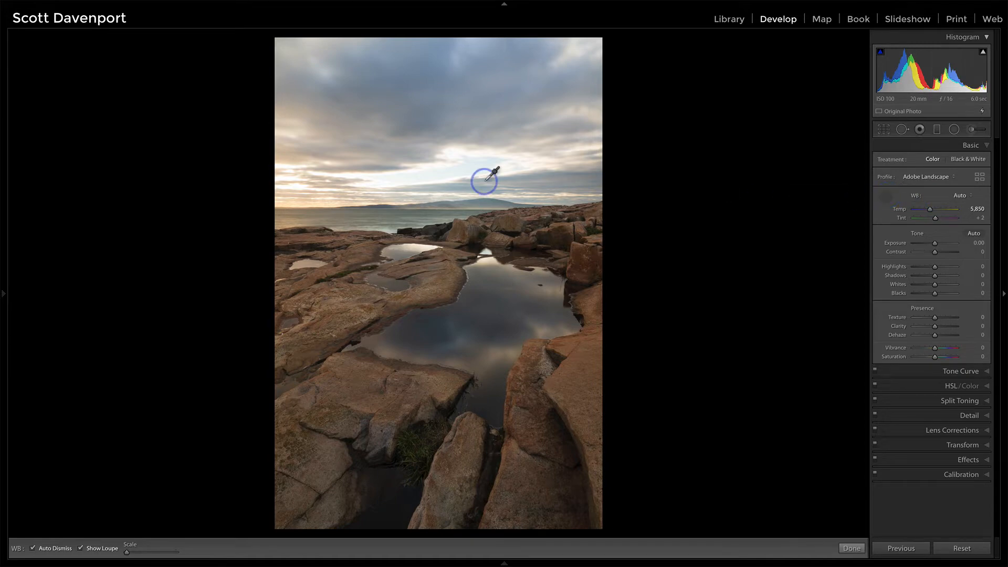
click(448, 203)
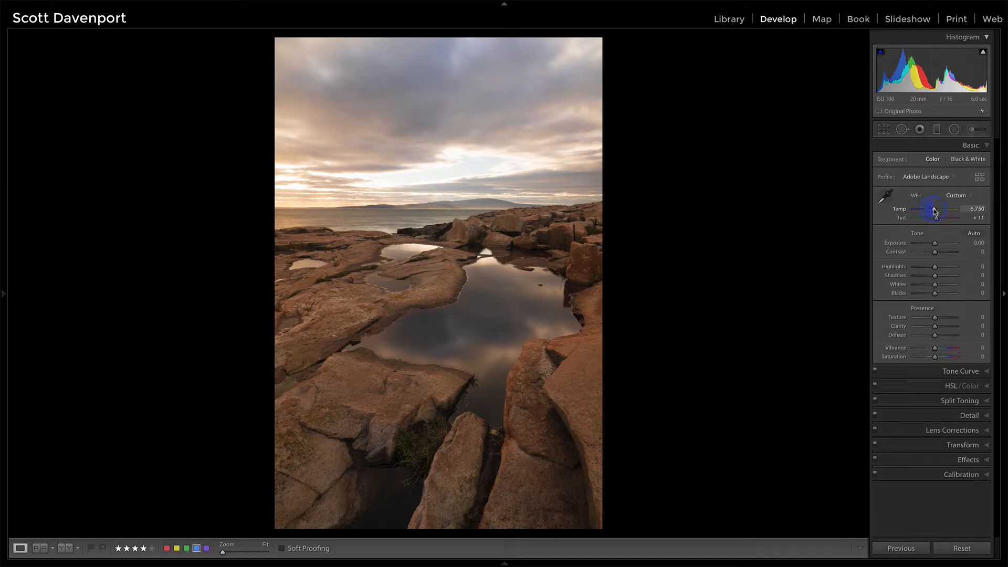
drag(935, 210, 931, 211)
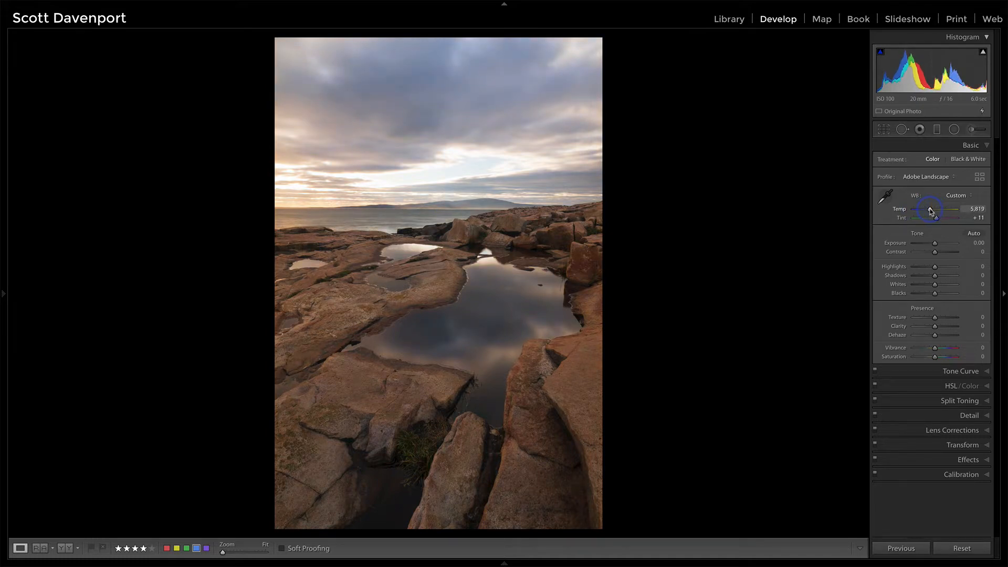
Return the white balance to Auto and fine-tune the temperature to 5,844
click(957, 195)
click(958, 146)
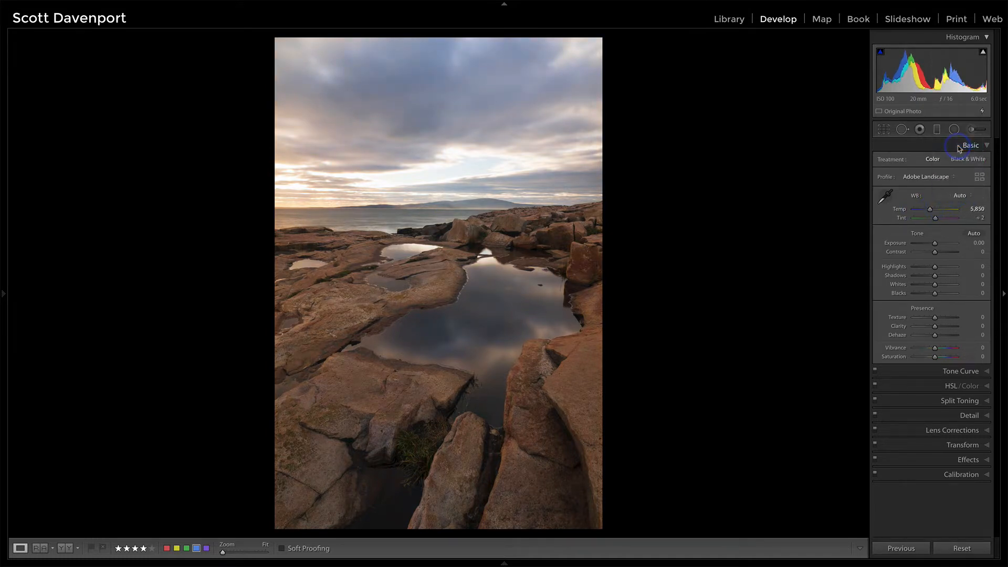
click(930, 211)
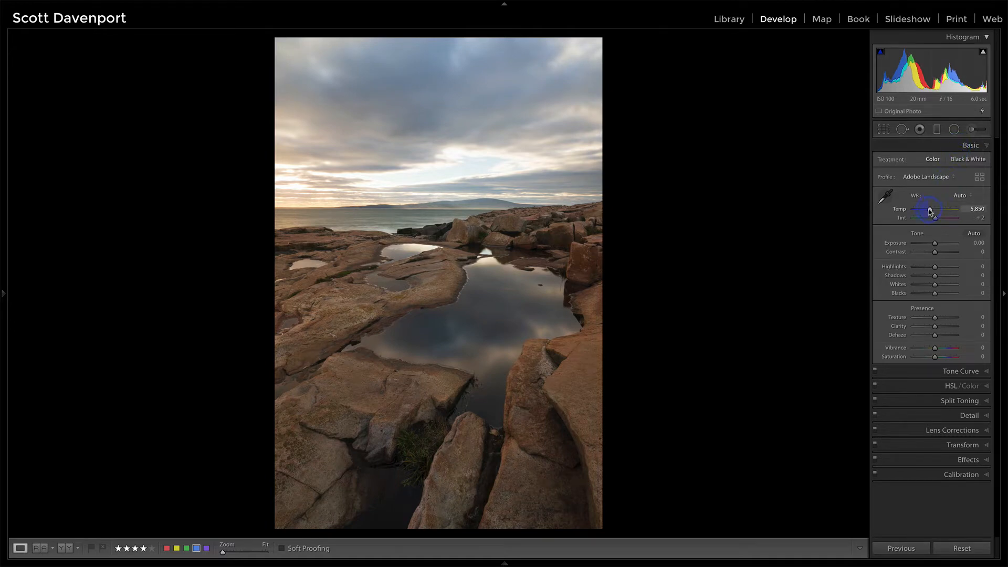
drag(930, 211, 930, 212)
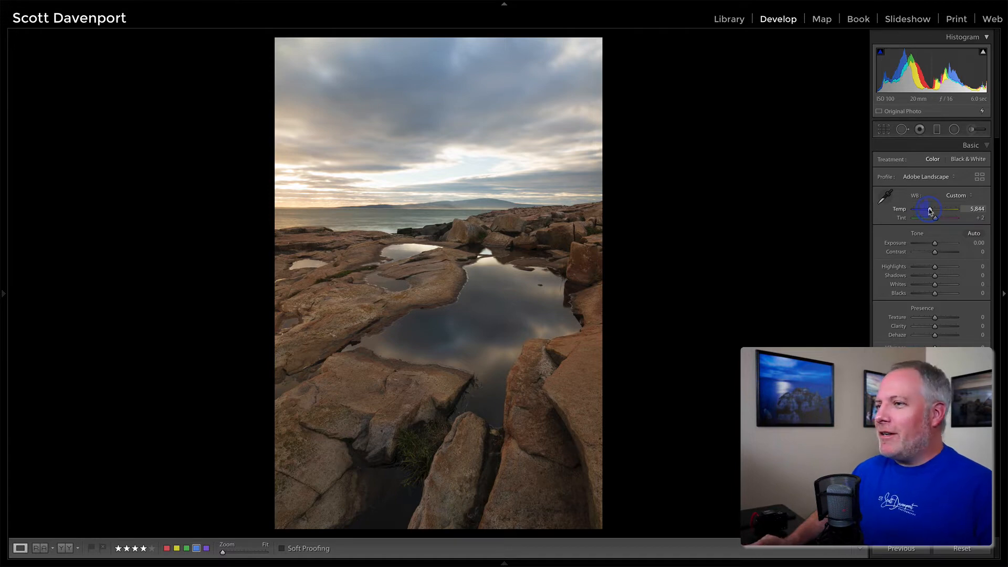
Try the Daylight and Cloudy white balance presets and lower the Cloudy temperature to 6,132
drag(931, 210, 957, 155)
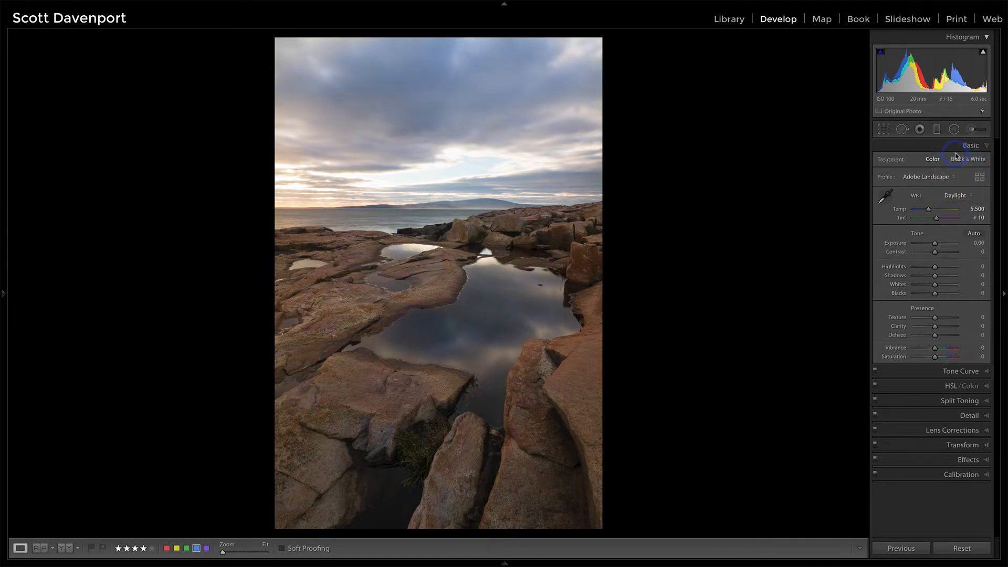
click(949, 195)
click(951, 201)
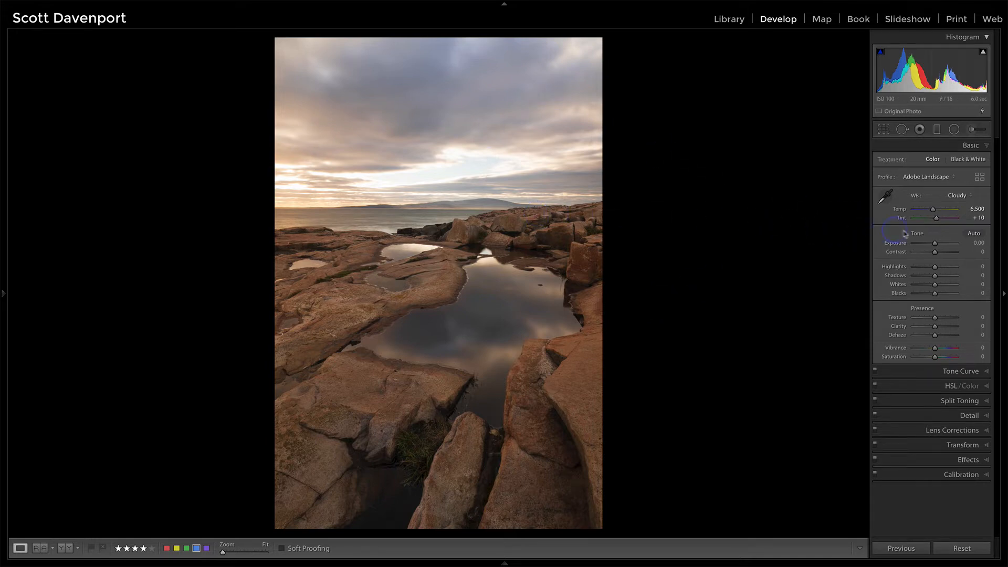
drag(933, 210, 932, 211)
Compare the Auto white balance with Cloudy and settle on the Cloudy preset
click(956, 196)
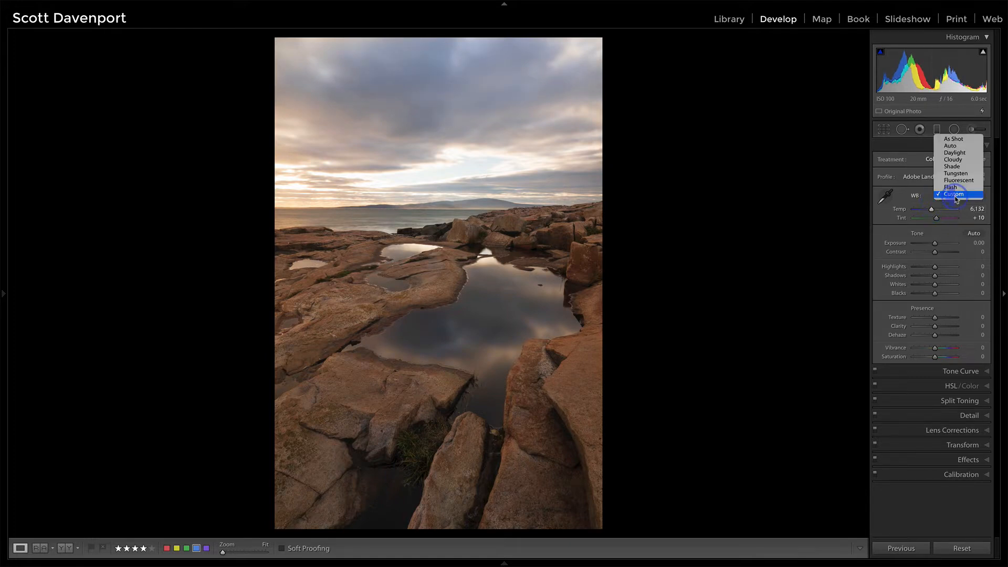
click(955, 147)
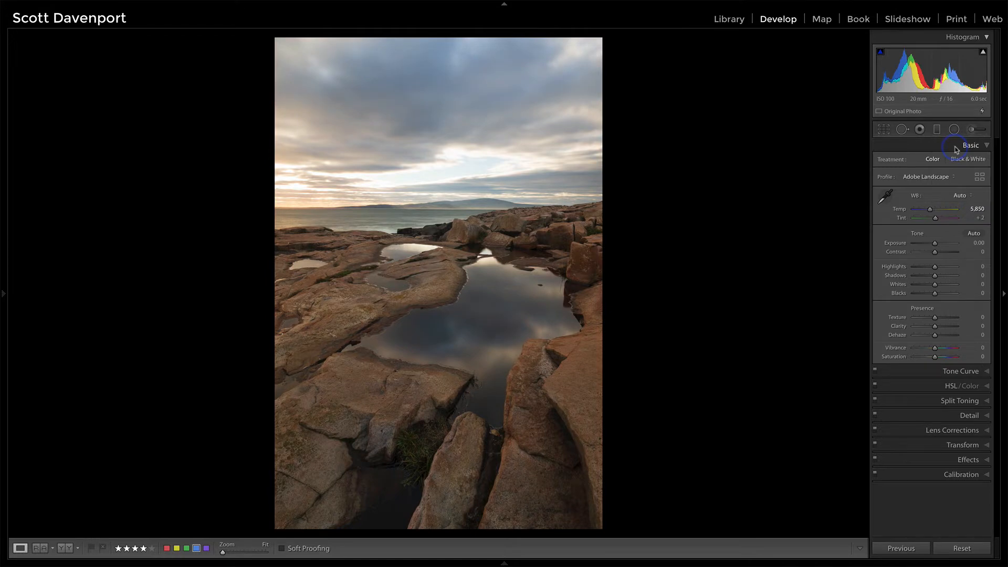
click(960, 195)
click(957, 210)
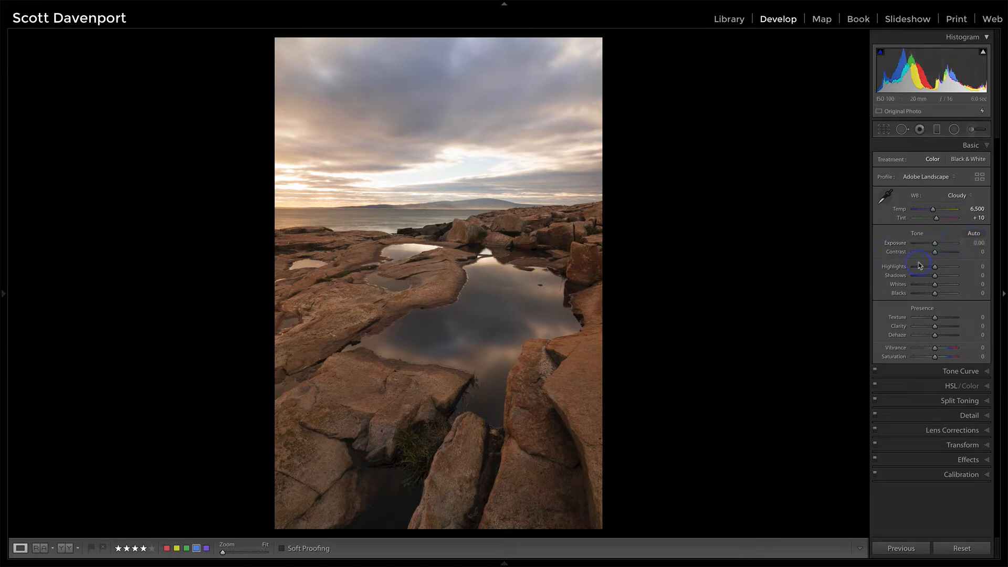
Apply automatic tone settings to the photo, undoing and redoing them to compare the result
click(974, 234)
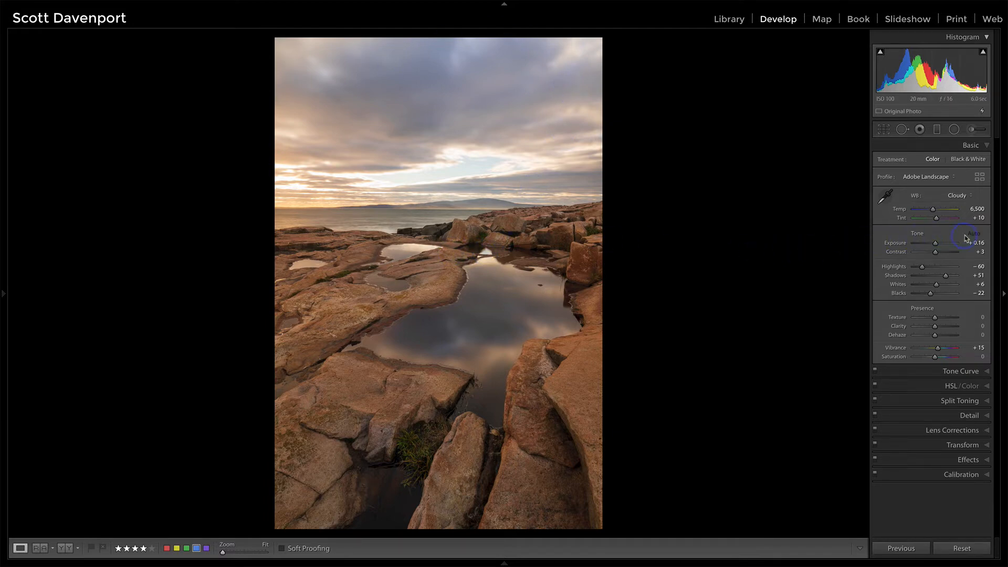
key(ctrl+z)
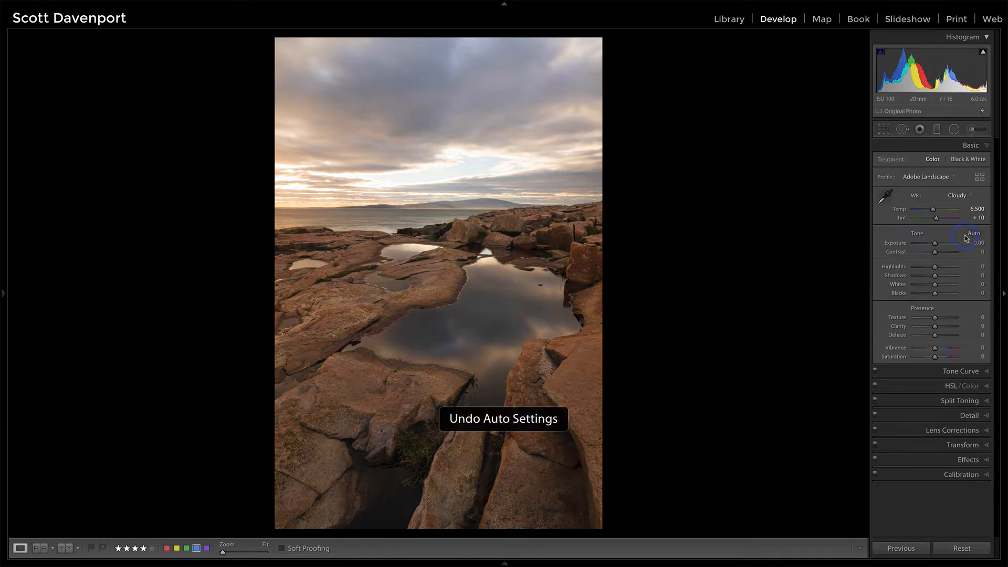
key(ctrl+shift+z)
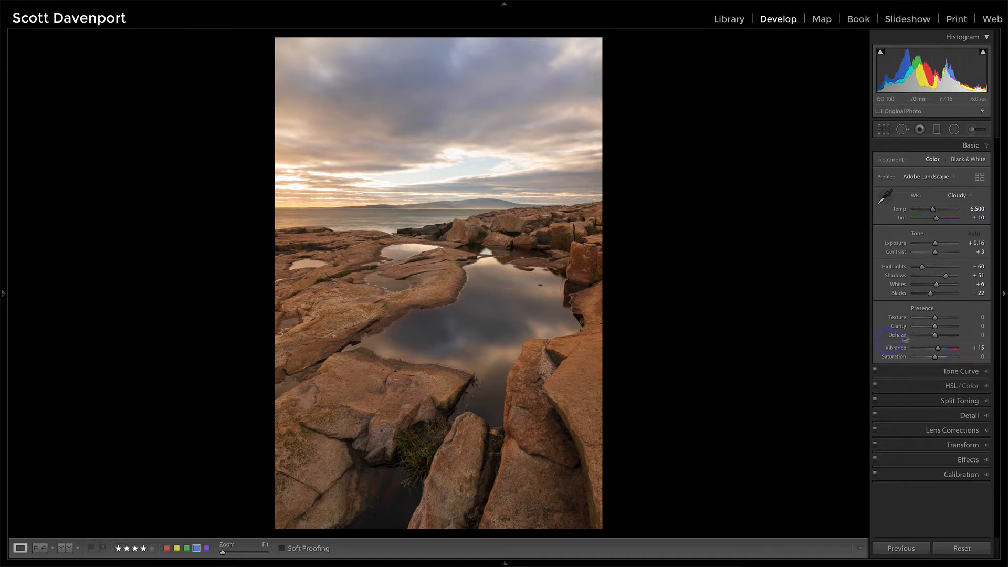
Set Clarity to +15 and Texture to +35 for the photo
drag(936, 328, 945, 320)
click(936, 319)
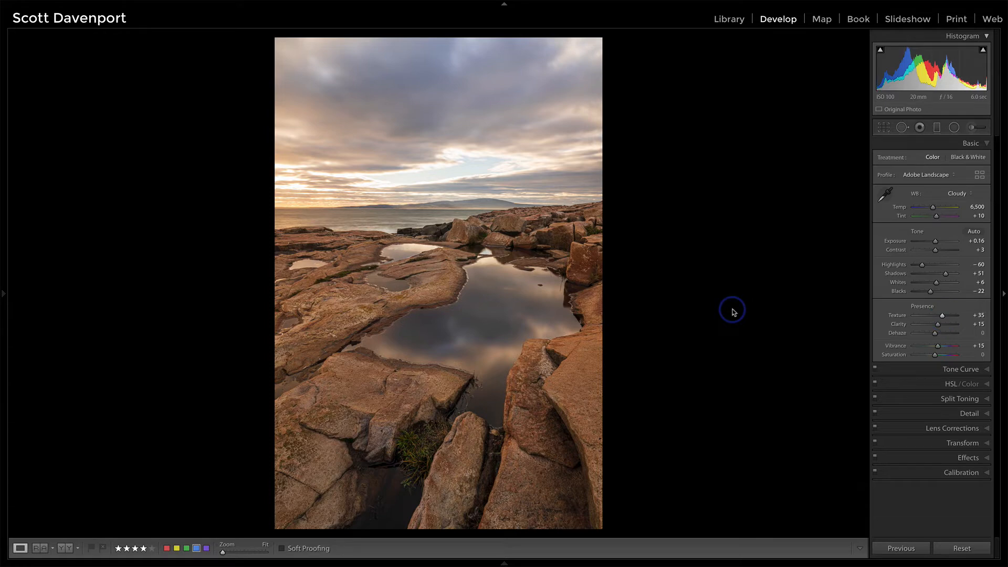
Compare the edited photo with its before version several times
key(backslash)
key(backslash)
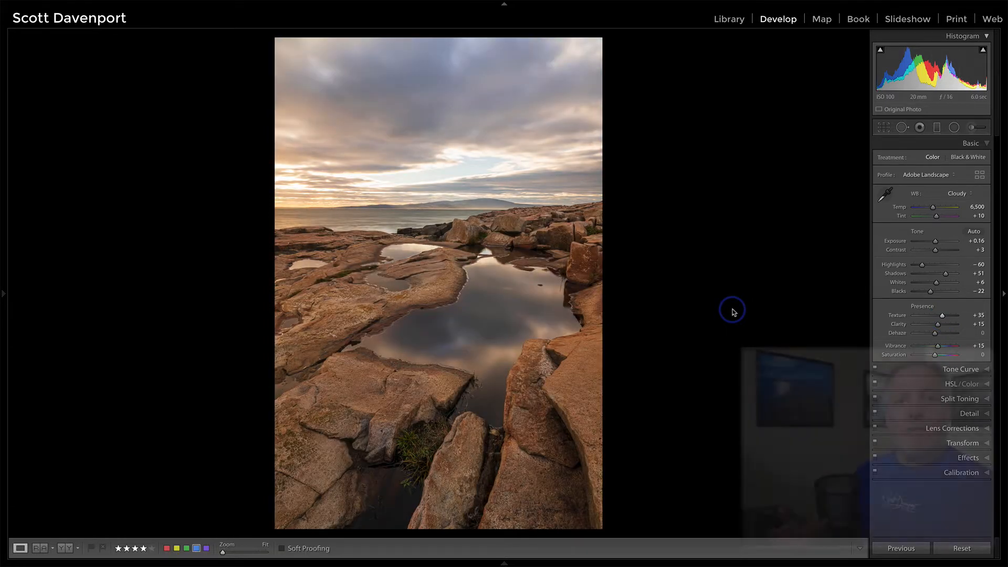
key(backslash)
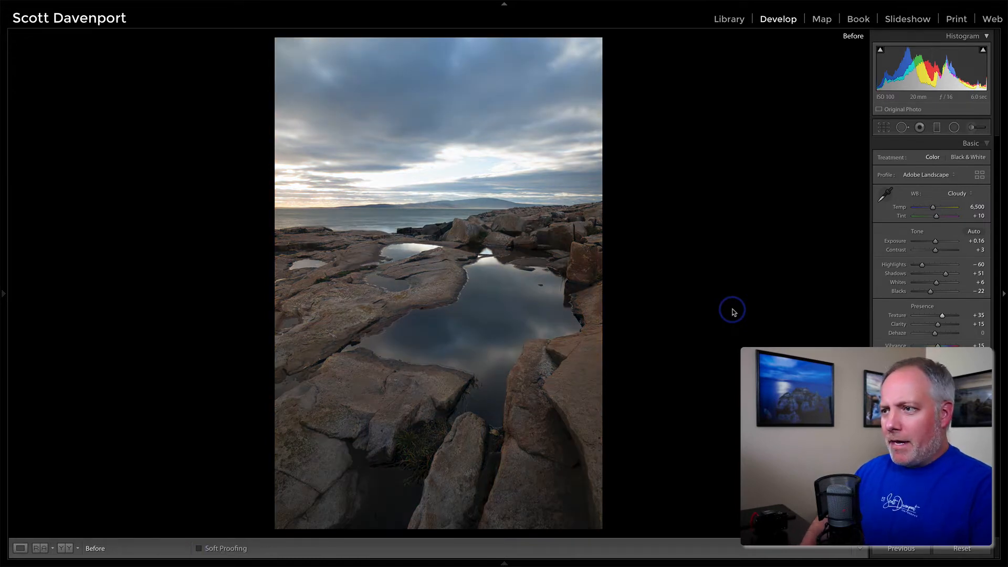
key(backslash)
key(backslash)
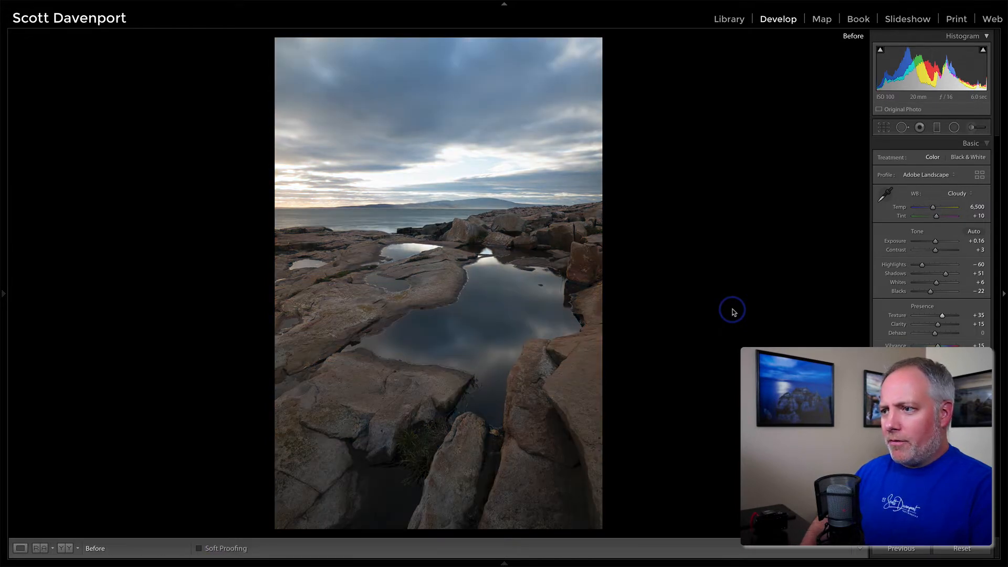
key(backslash)
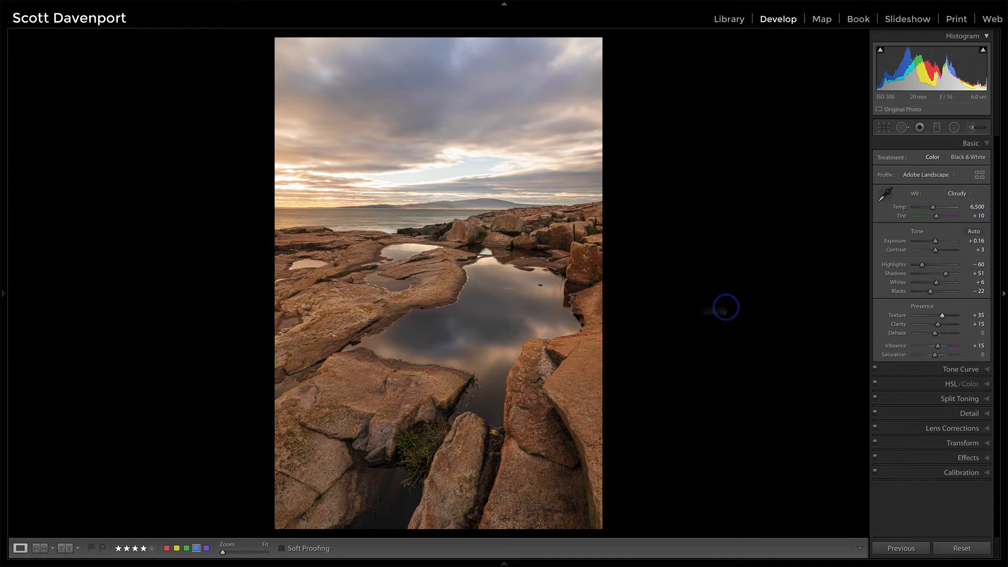
Remove the small white spot on the rocks below the shoreline using the Spot Removal tool in Heal mode
click(301, 248)
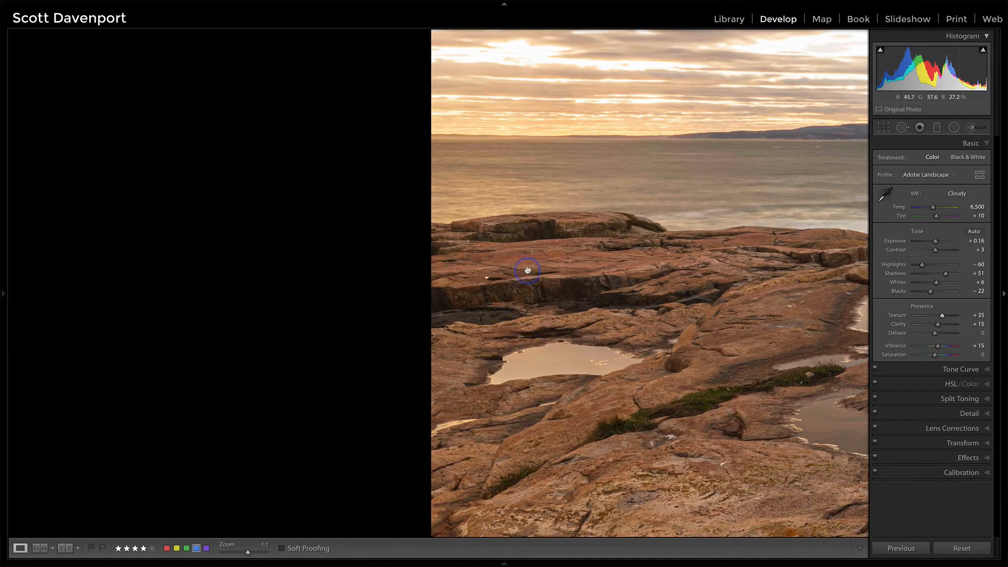
key(q)
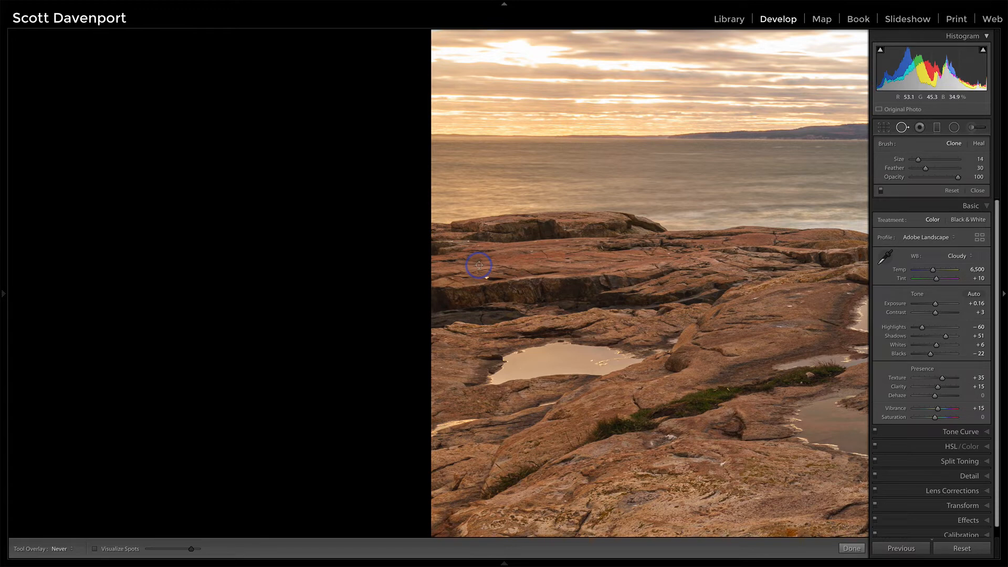
click(977, 144)
click(486, 276)
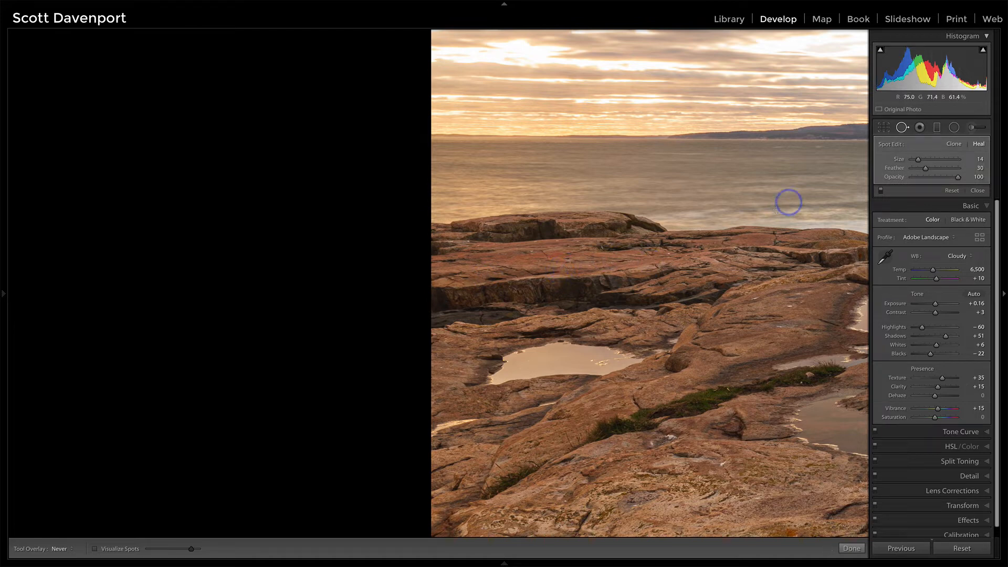
Examine the shoreline, tide pools and foreground rocks at close range for remaining spots
drag(788, 203, 263, 207)
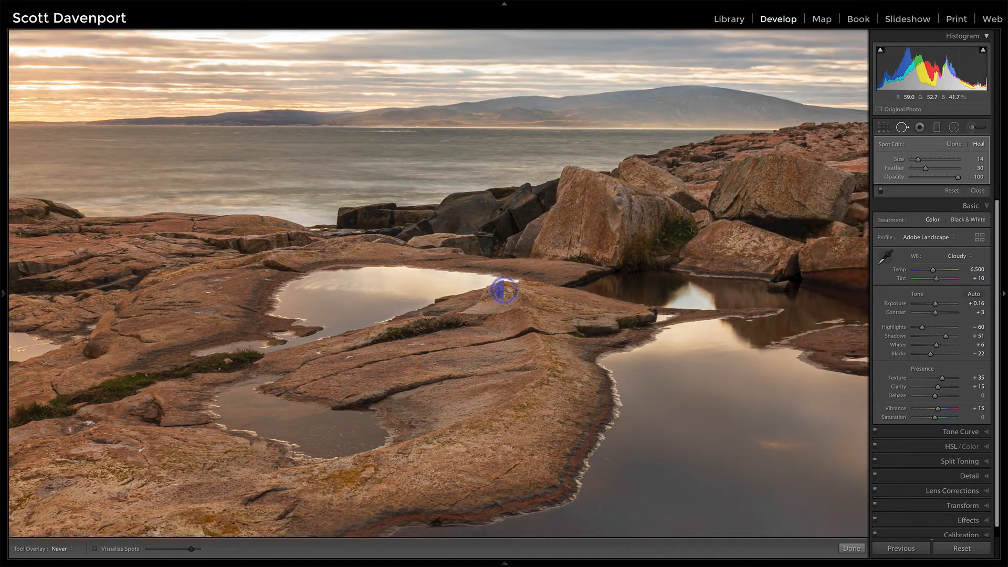
drag(504, 290, 94, 176)
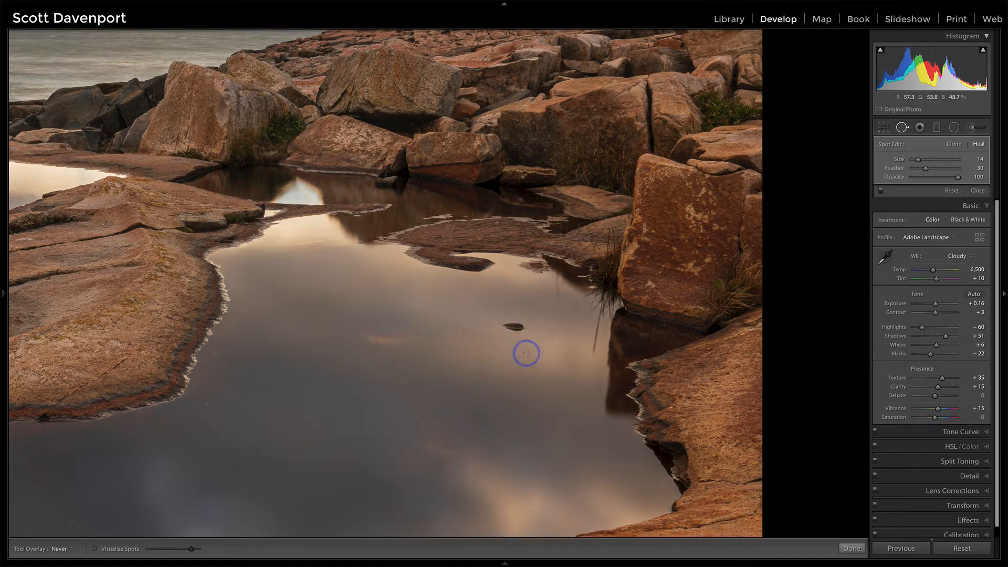
key(z)
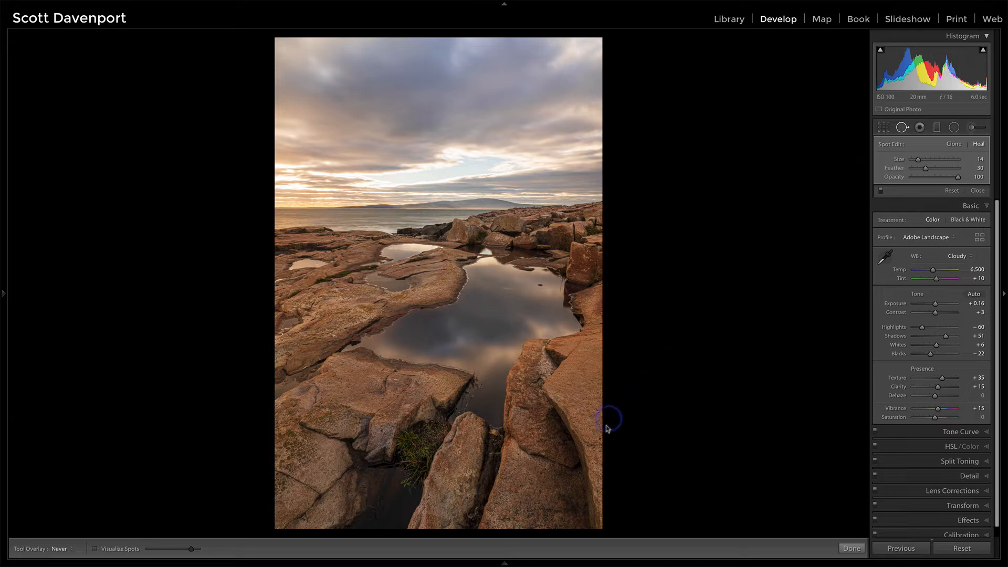
key(z)
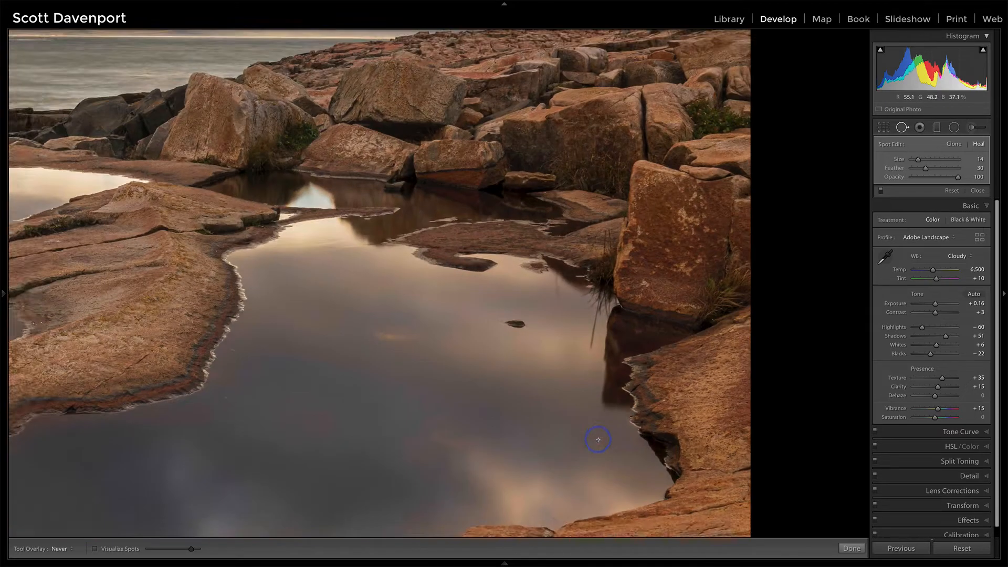
drag(696, 452, 440, 5)
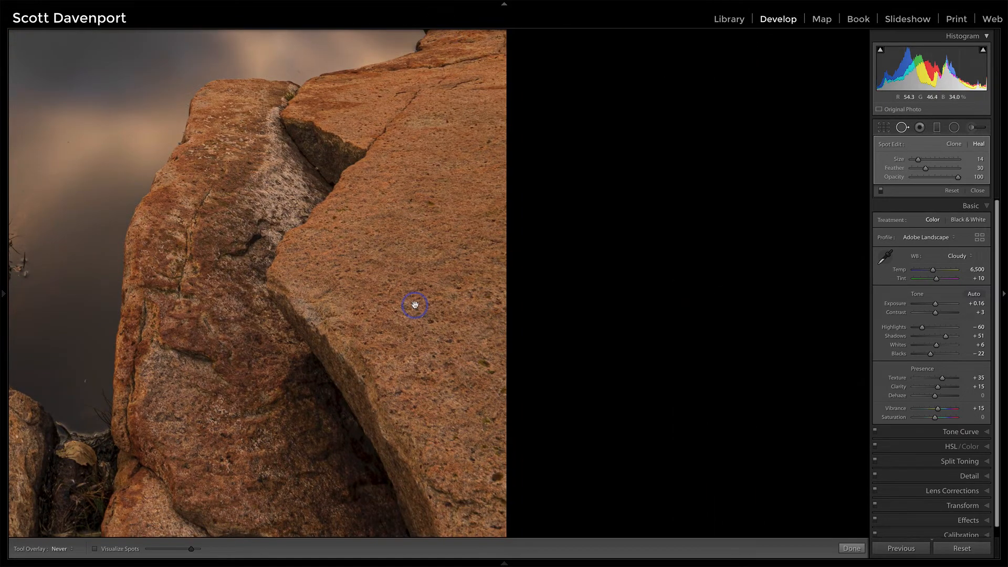
drag(414, 301, 421, 122)
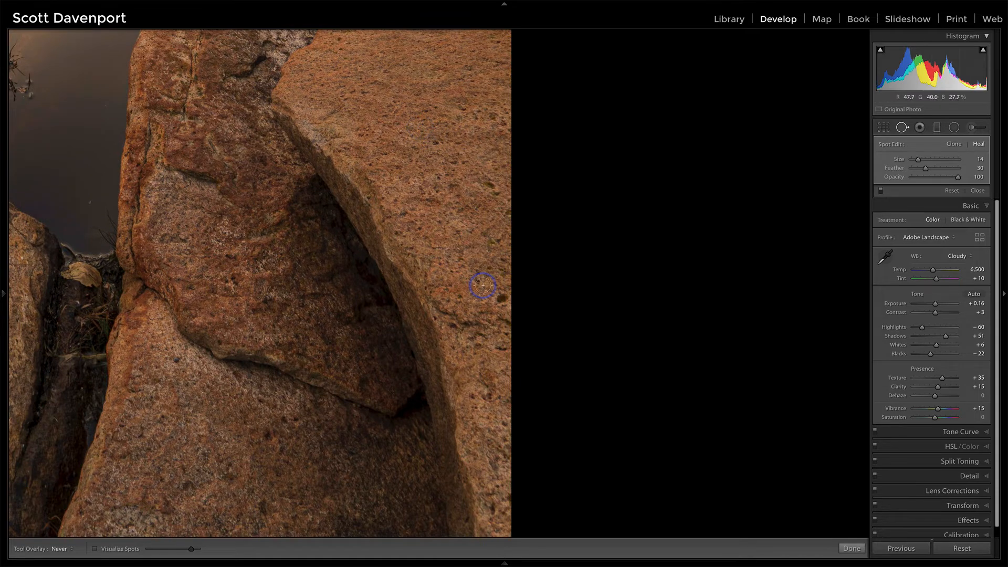
scroll(497, 295, up, 5)
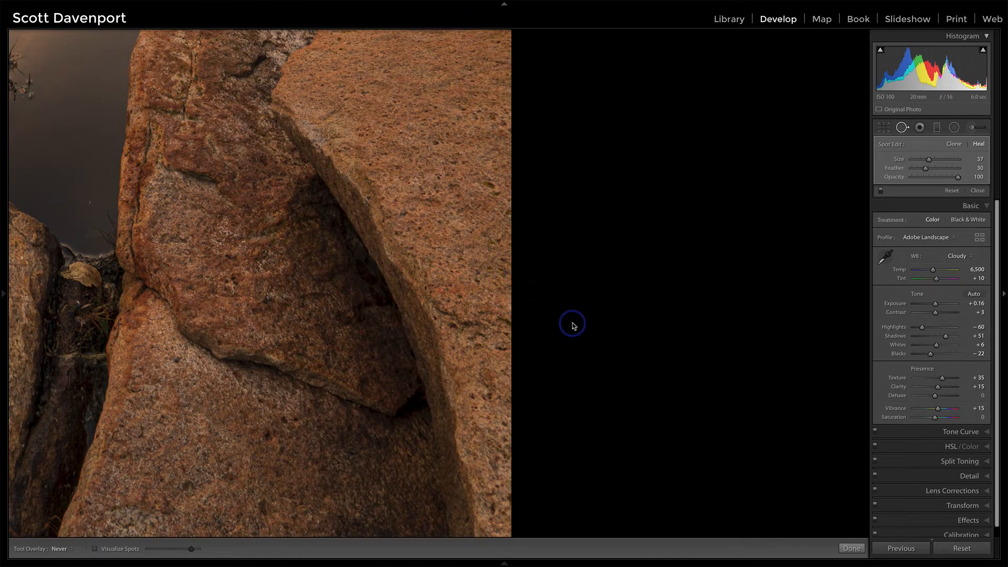
key(z)
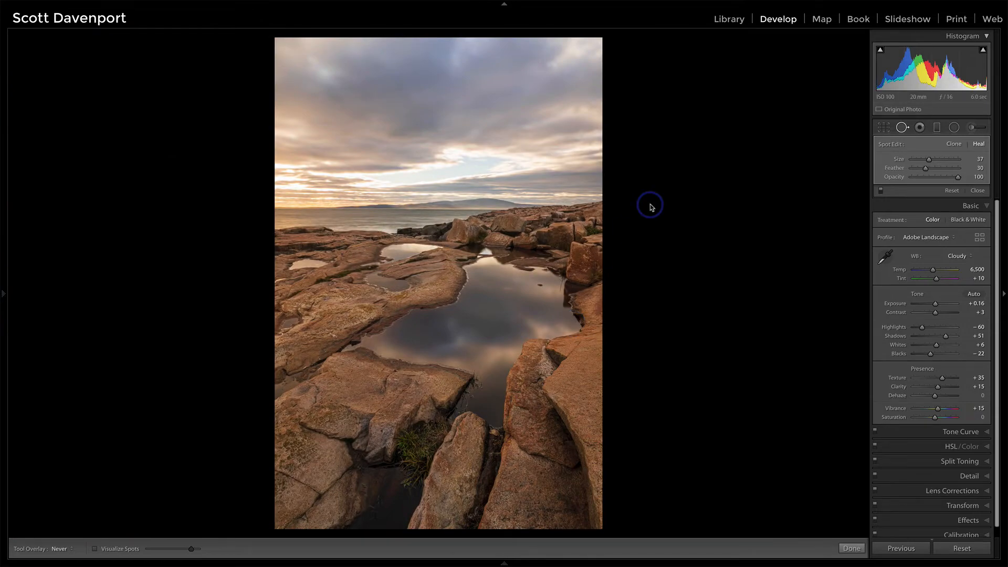
Turn on Visualize Spots and heal the dust spot in the upper sky
key(a)
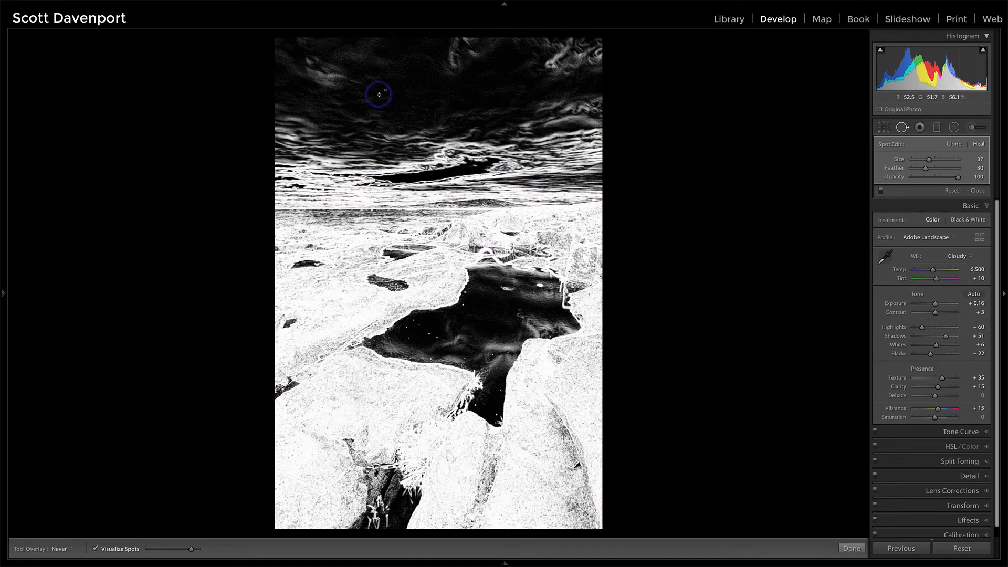
key(z)
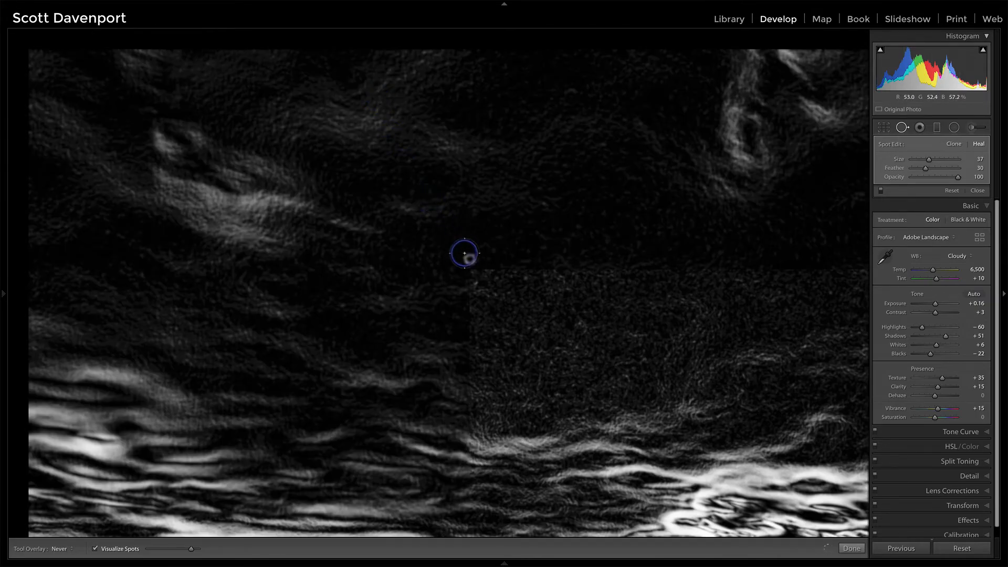
click(469, 257)
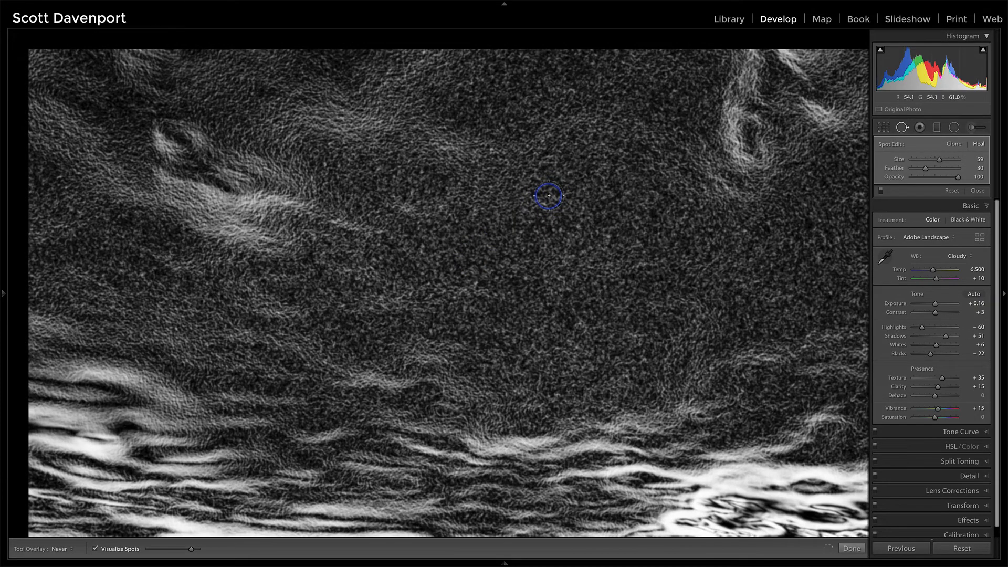
Check the sky, horizon and rocks for further dust spots in the Visualize Spots view, and turn that view off
key(z)
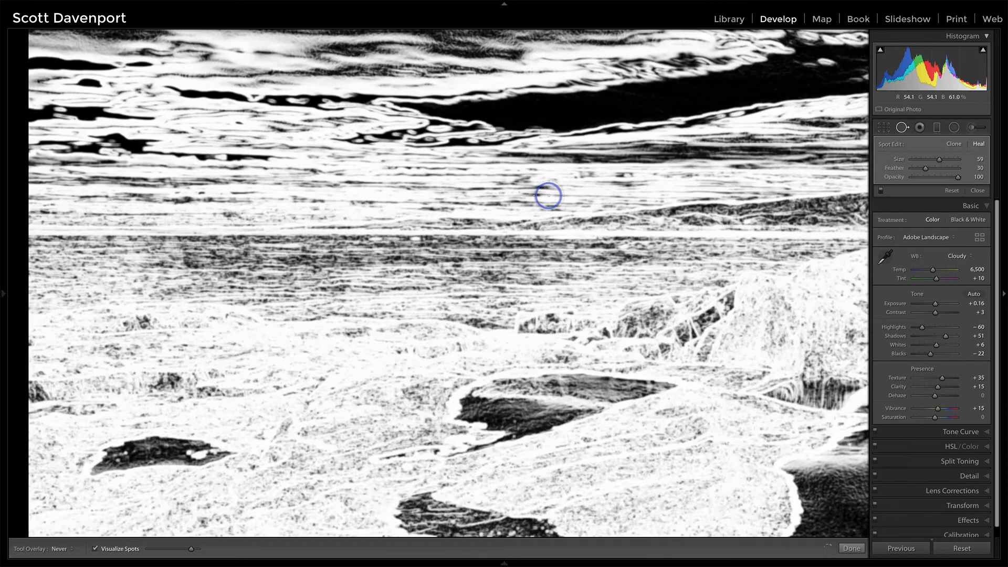
key(Home)
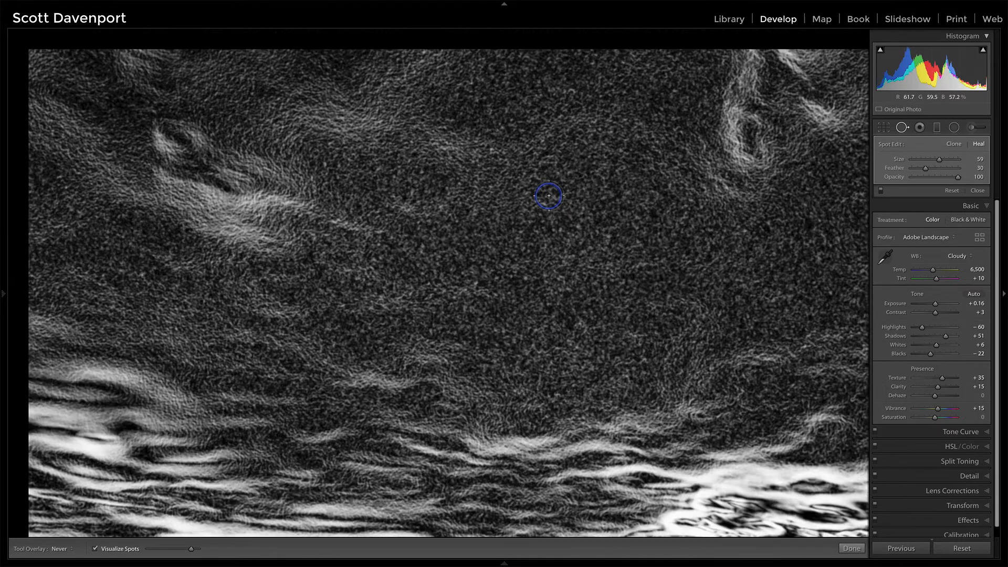
key(End)
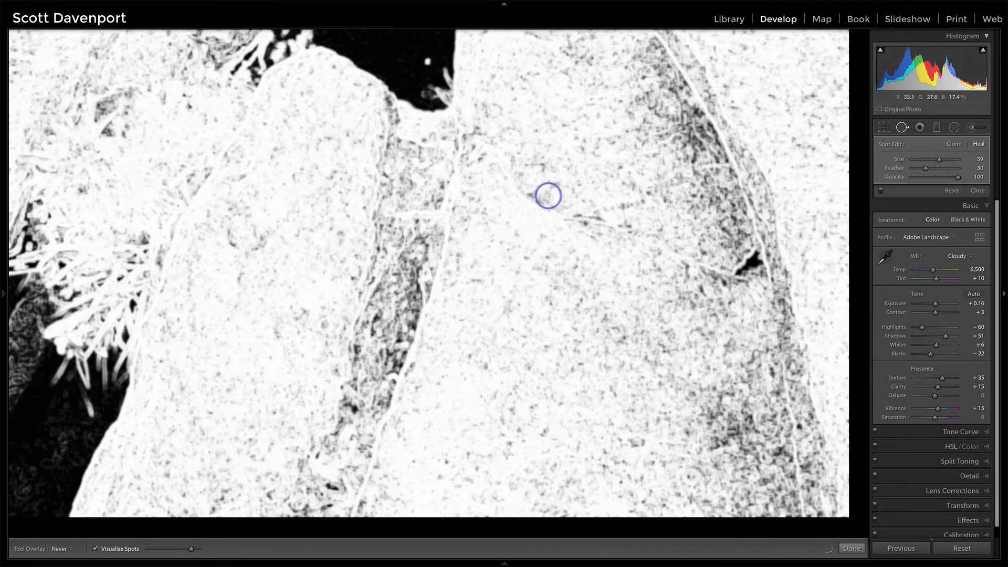
key(Page_Up)
key(Page_Up)
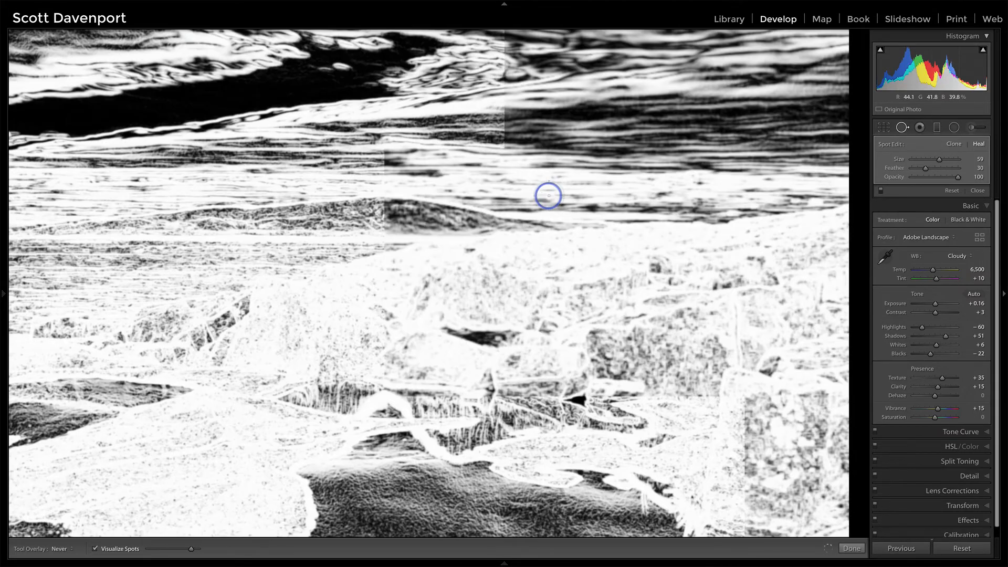
key(Page_Up)
key(z)
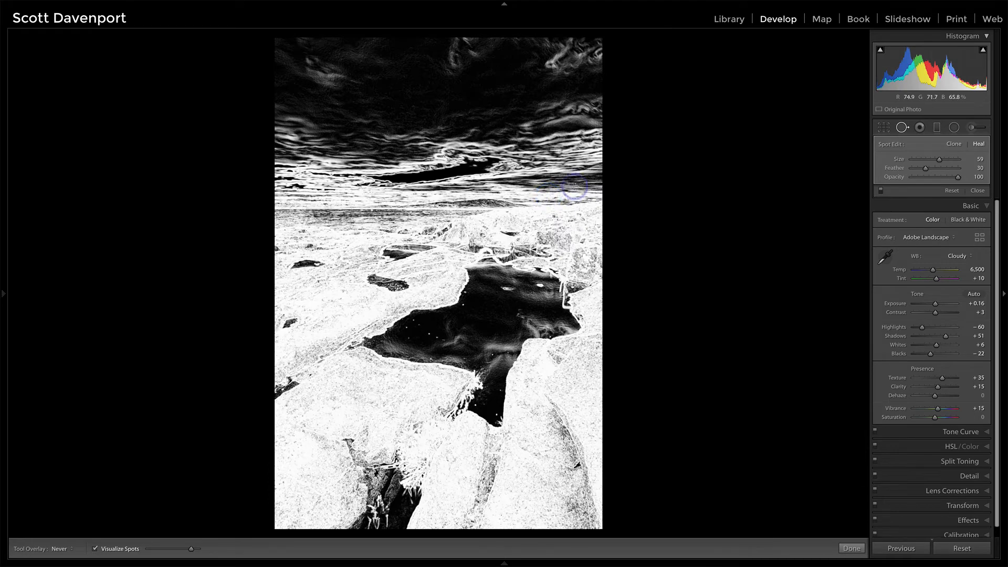
key(a)
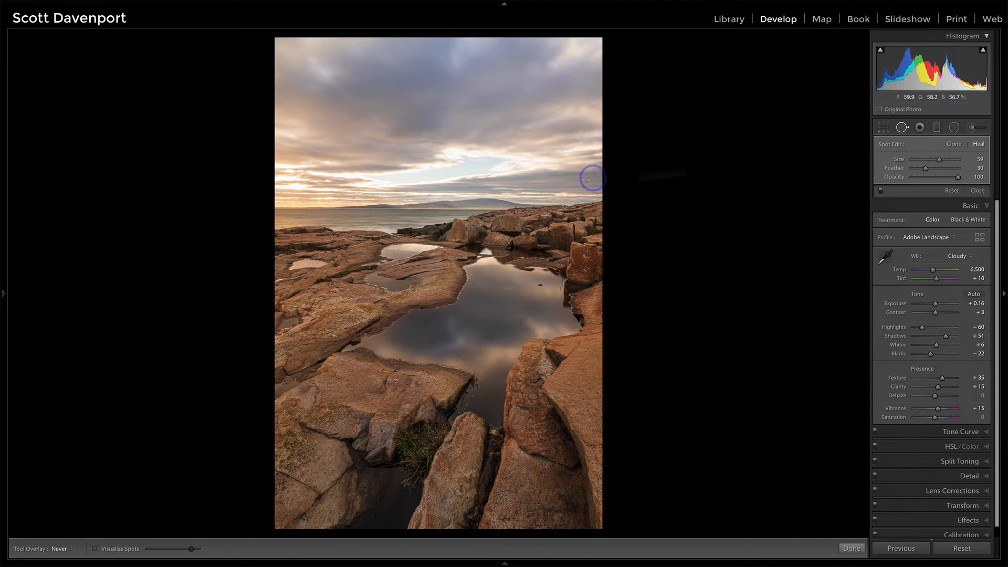
Draw a graduated filter from the lower sky down to the horizon and apply the Burn (Darken) effect to it
click(936, 127)
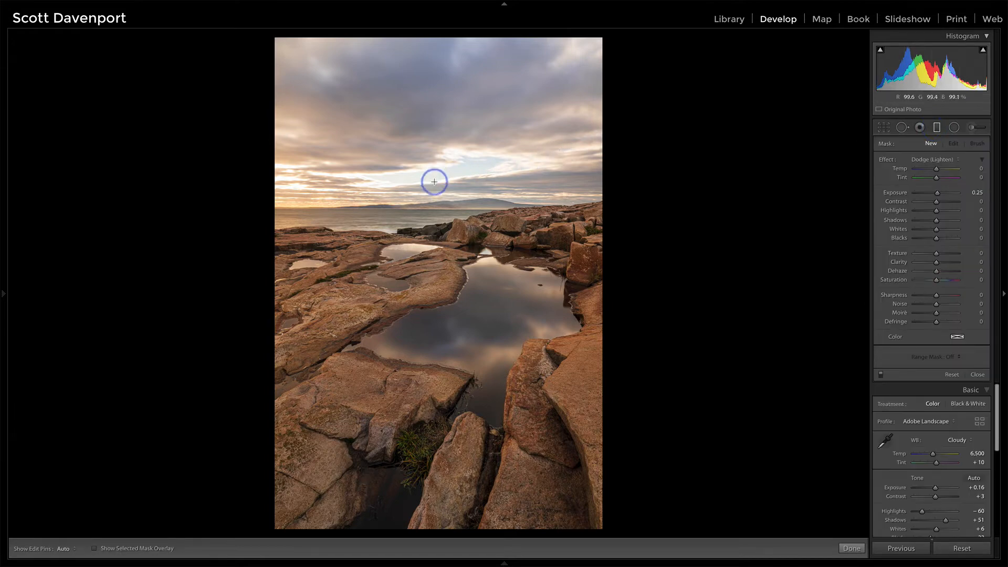
drag(434, 181, 435, 210)
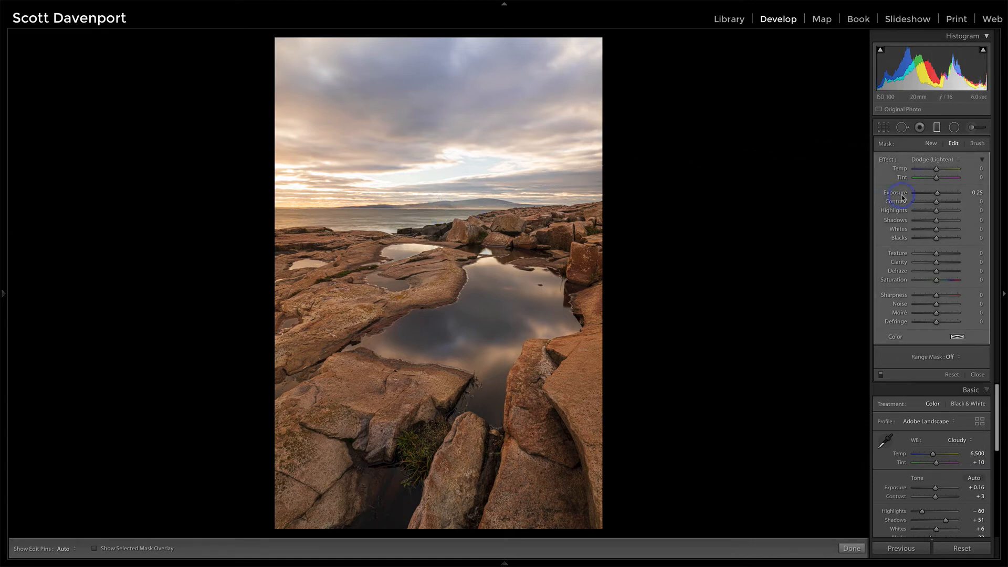
click(921, 160)
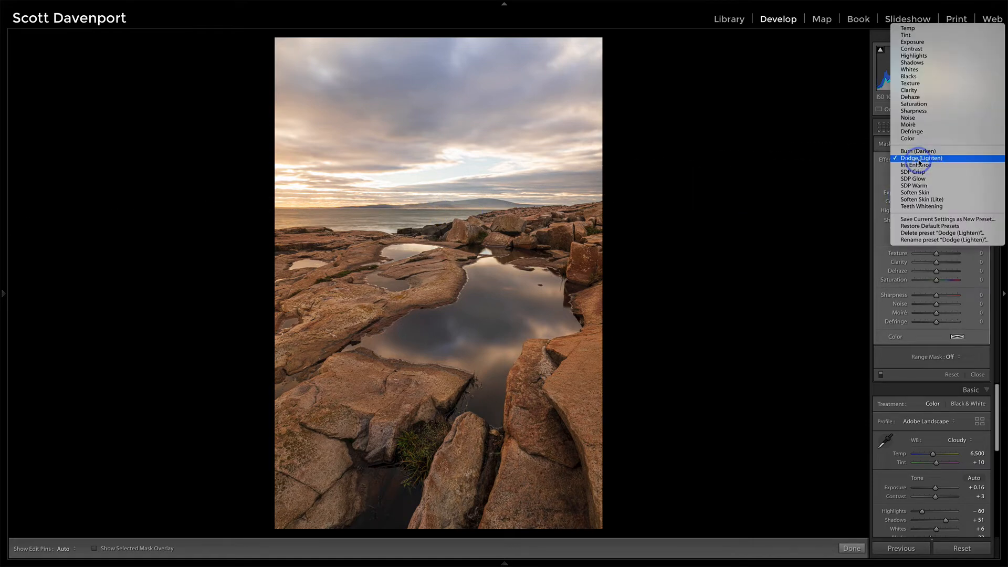
click(919, 153)
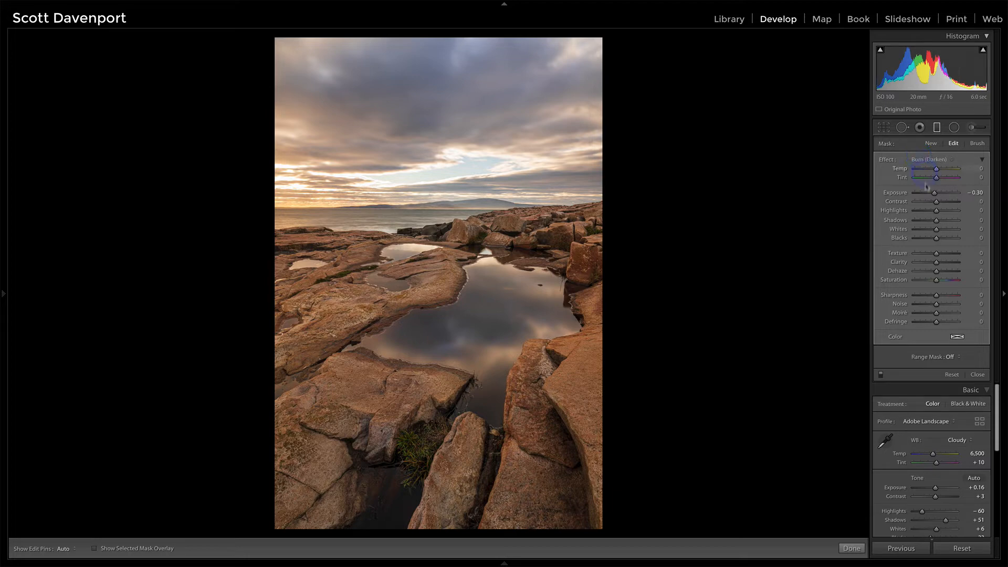
Set the sky filter's Exposure to -0.25, compare the photo with and without it, and shift the filter slightly lower
drag(937, 171, 936, 171)
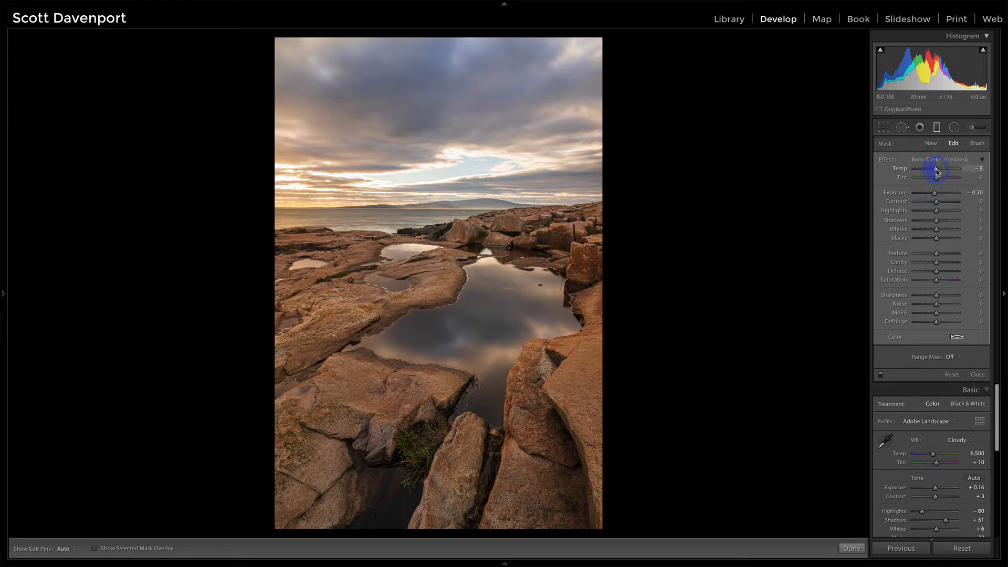
double_click(905, 171)
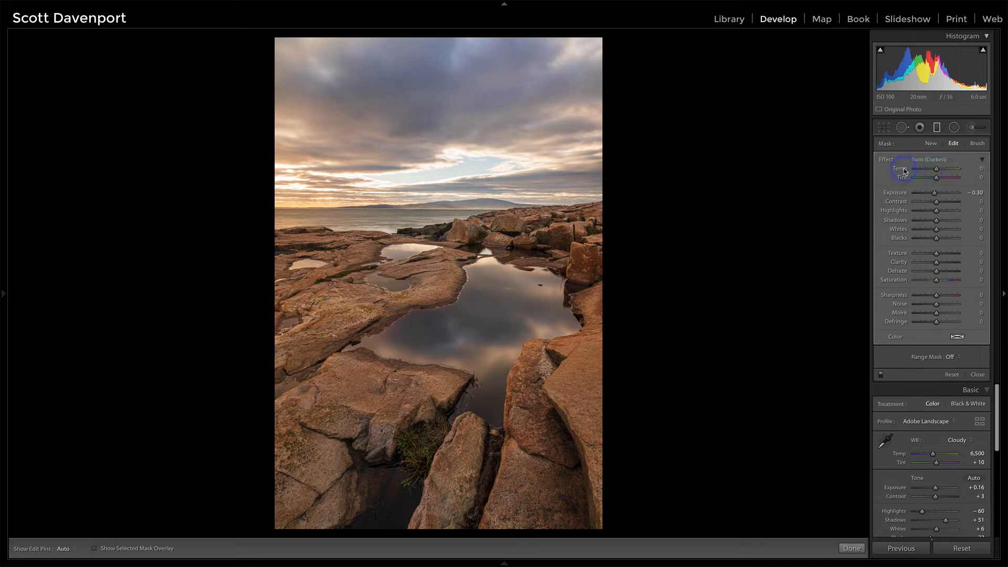
click(935, 194)
drag(934, 196, 935, 196)
click(881, 375)
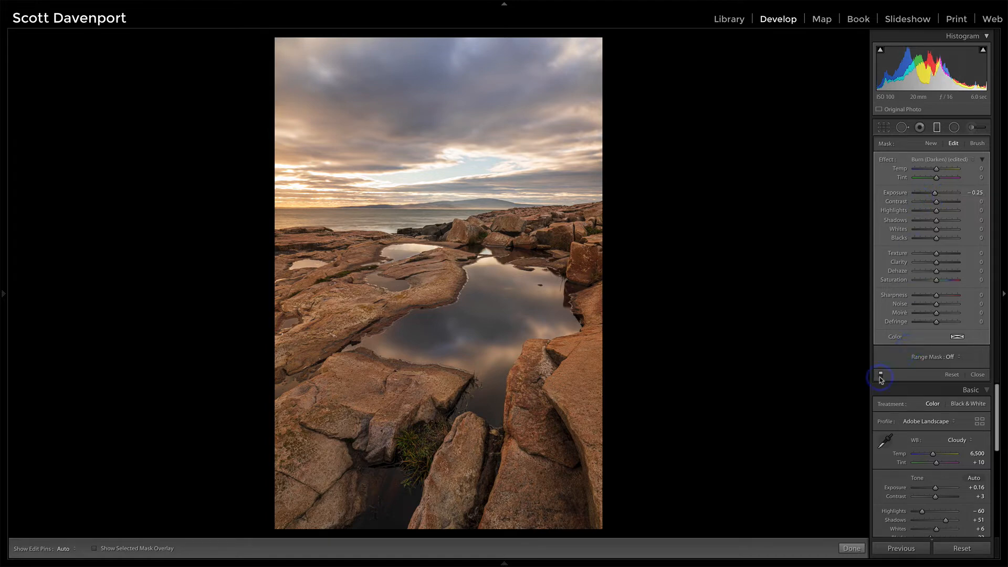
click(880, 376)
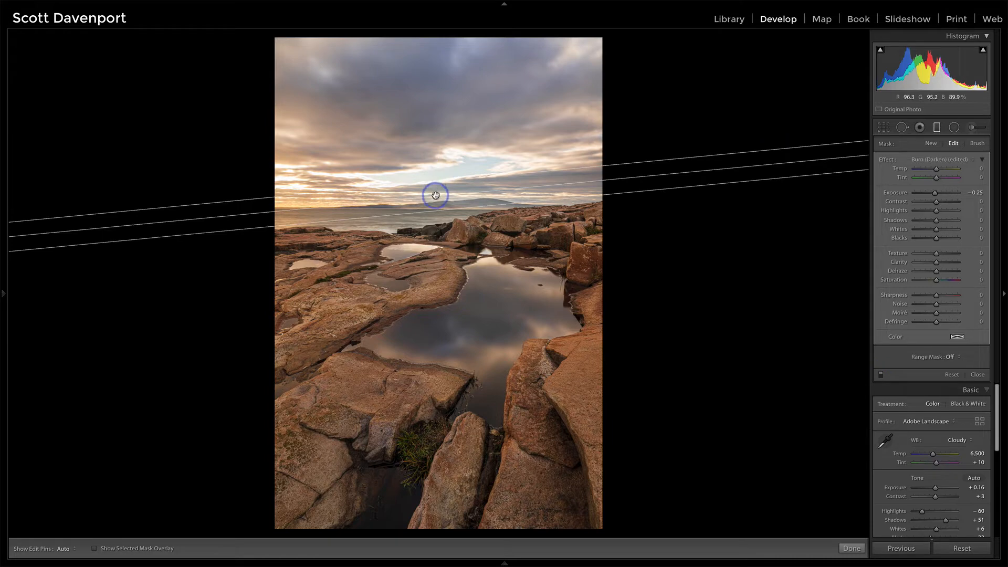
drag(435, 196, 436, 200)
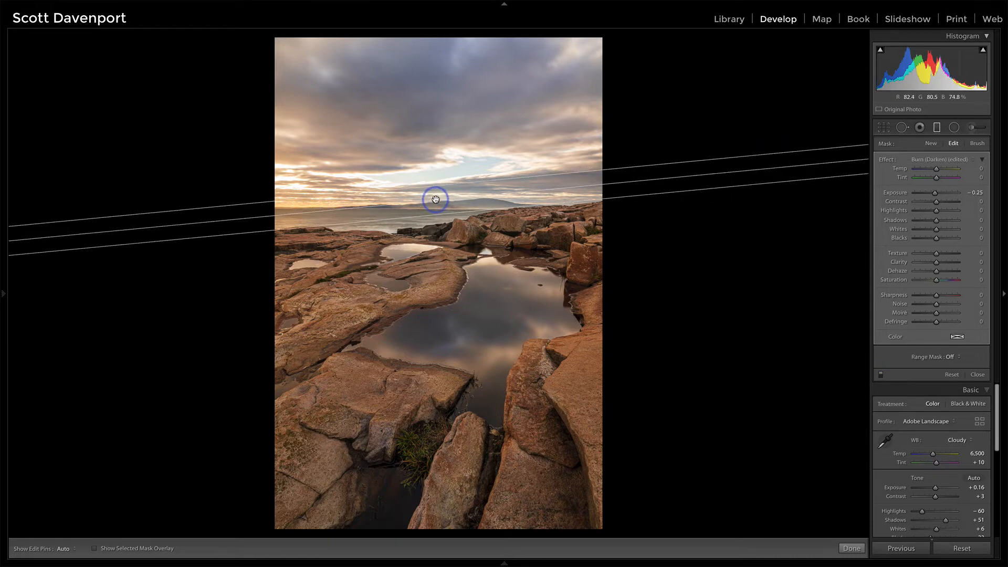
Duplicate the sky's graduated filter and set the copy's Exposure to 0 and Temp to -17
right_click(436, 199)
click(446, 205)
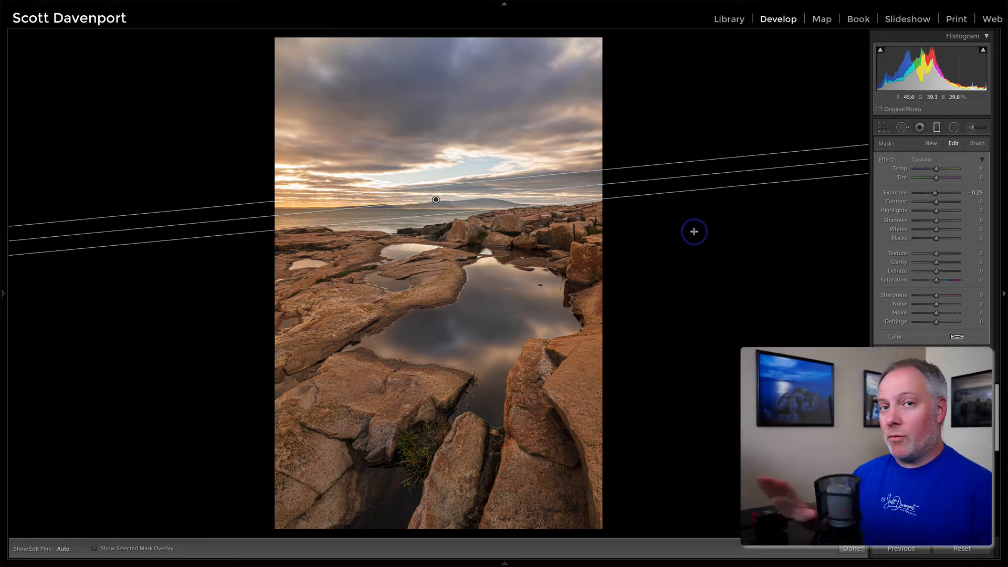
double_click(904, 196)
drag(938, 170, 934, 171)
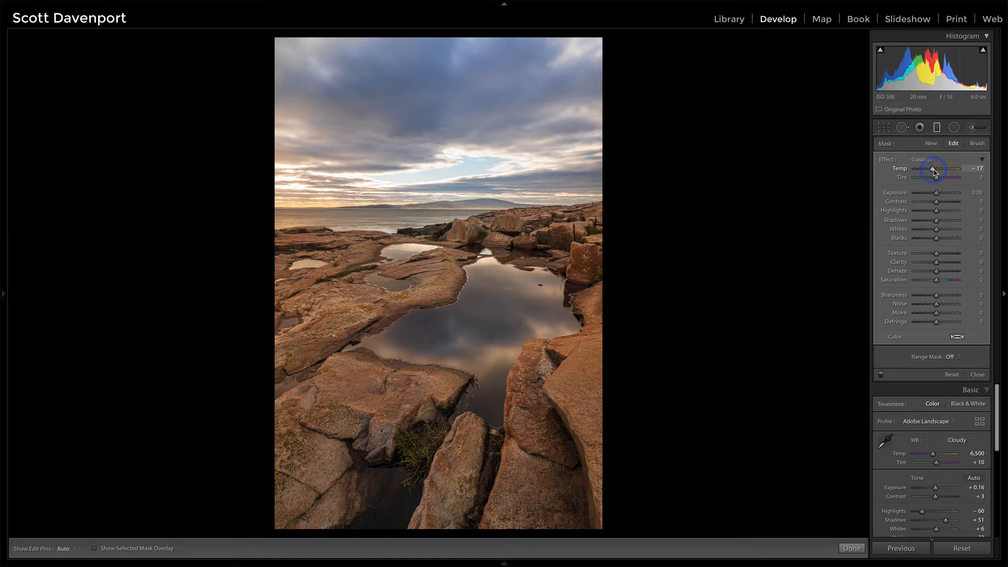
Limit the cooling filter with a Luminance range mask using Range 0/70 and Smoothness 15, and close the filter settings
click(950, 358)
click(953, 369)
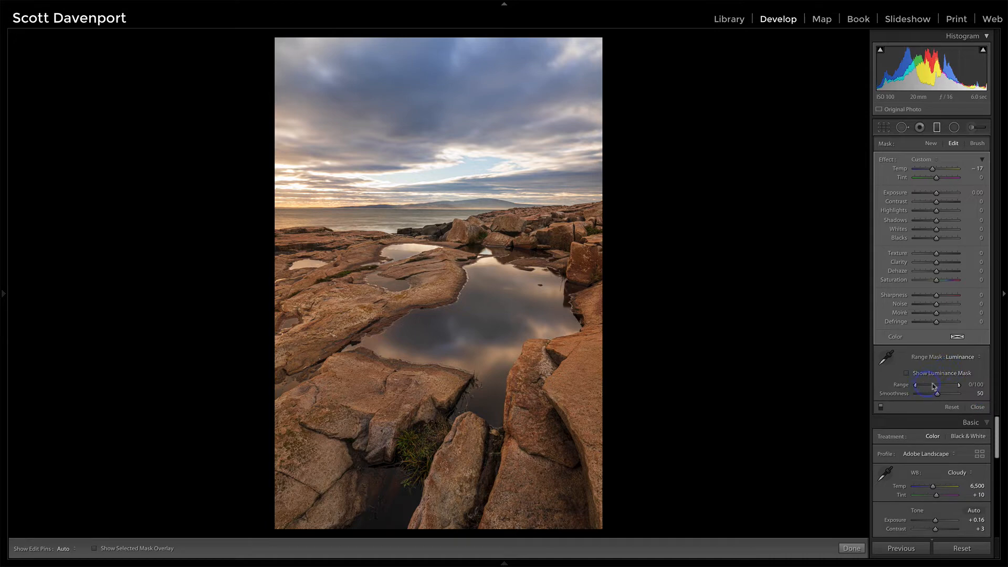
drag(960, 388, 936, 389)
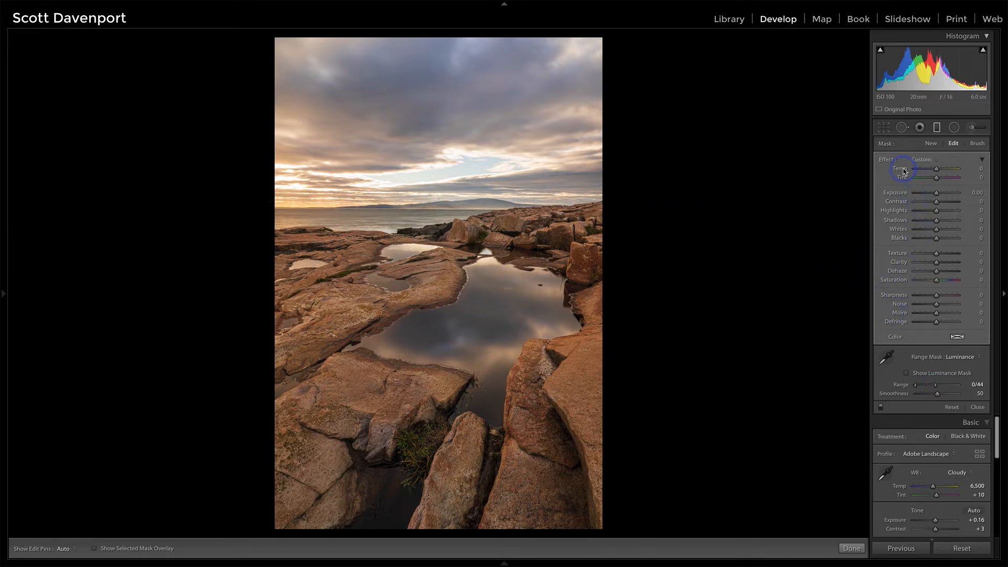
key(ctrl+z)
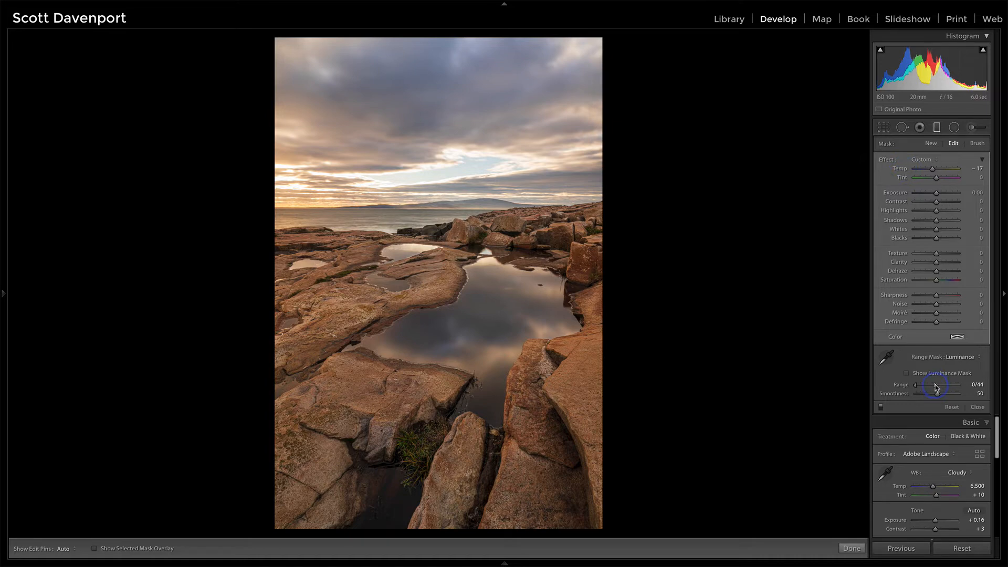
drag(955, 388, 946, 389)
click(938, 394)
key(ctrl+z)
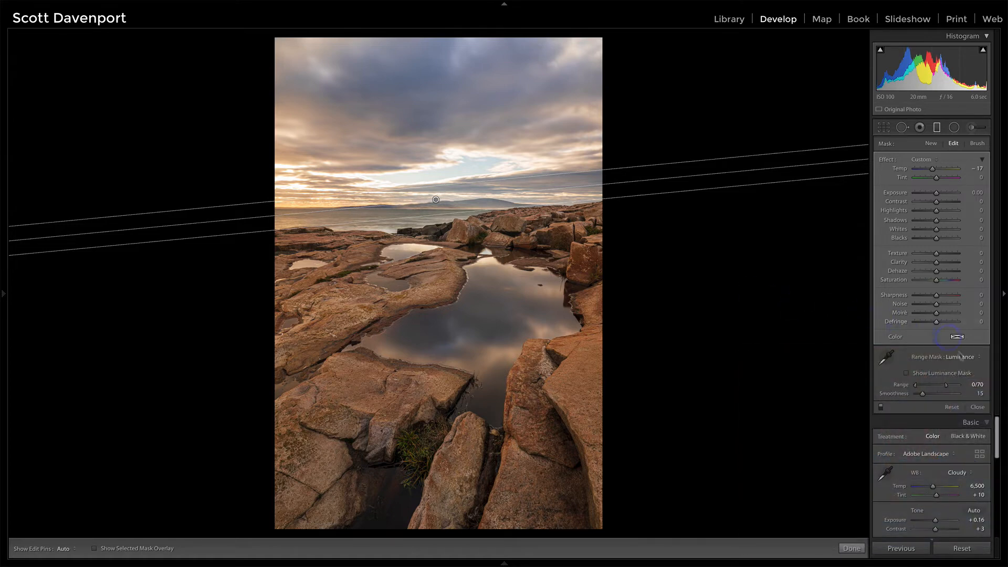
click(978, 407)
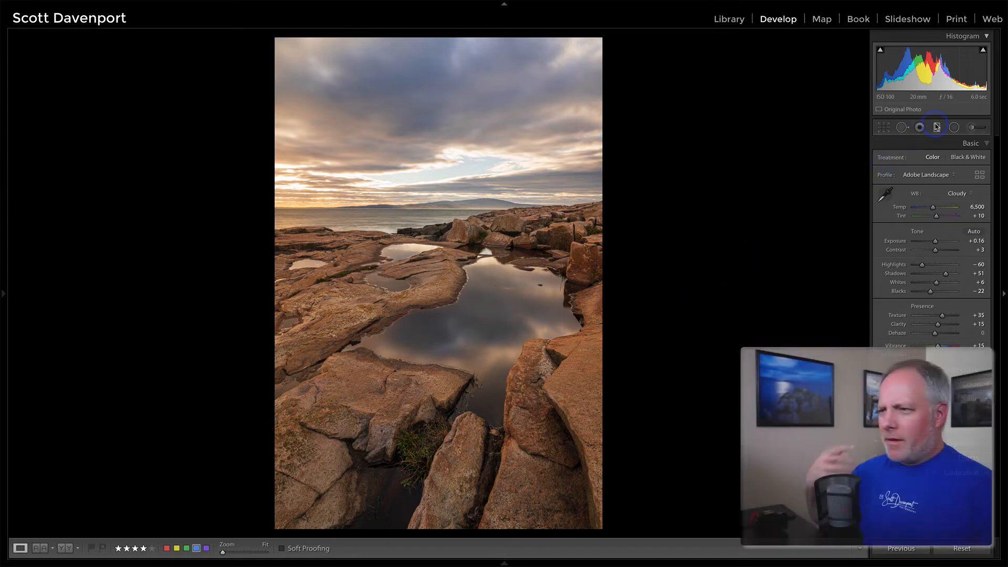
Add a graduated filter over the foreground, drawn upward from the rocks to the horizon, with the Dodge (Lighten) effect at Exposure 0.25
click(937, 127)
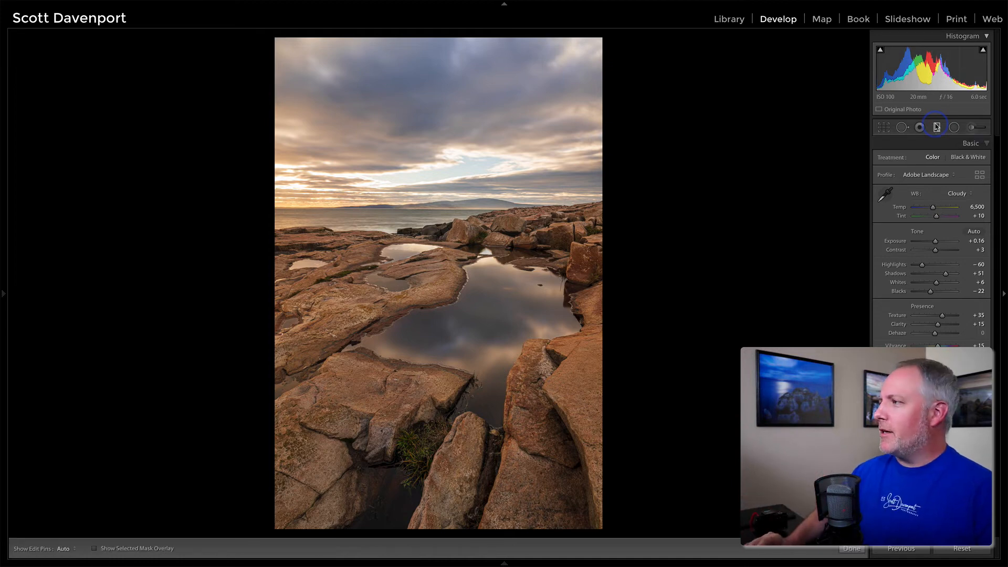
mouse_move(440, 230)
mouse_down()
mouse_move(438, 207)
mouse_move(440, 215)
mouse_up()
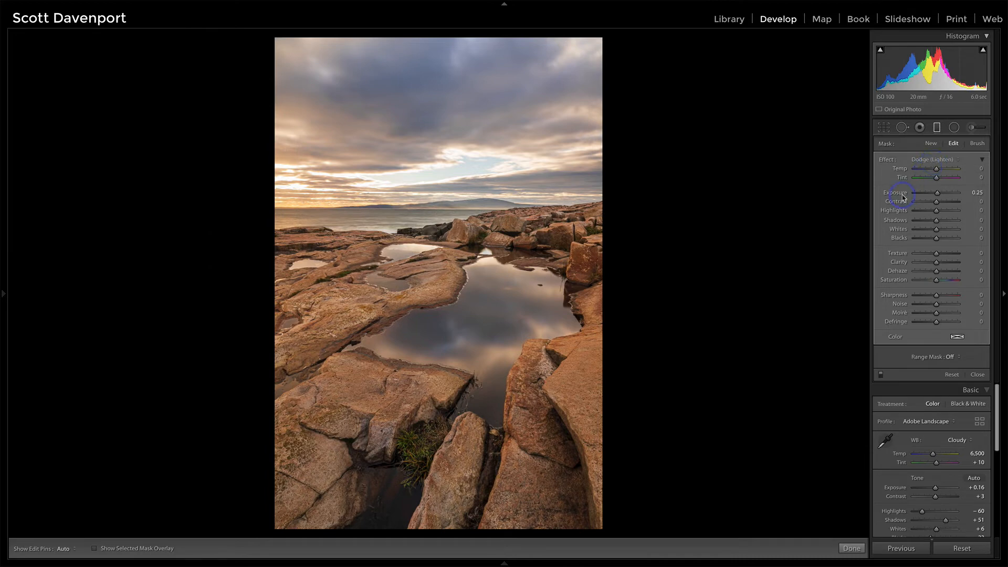
Set the foreground filter to Exposure 0, Texture 30 and Clarity 30, and restrict it with a Color range mask sampled from the rocks
click(944, 262)
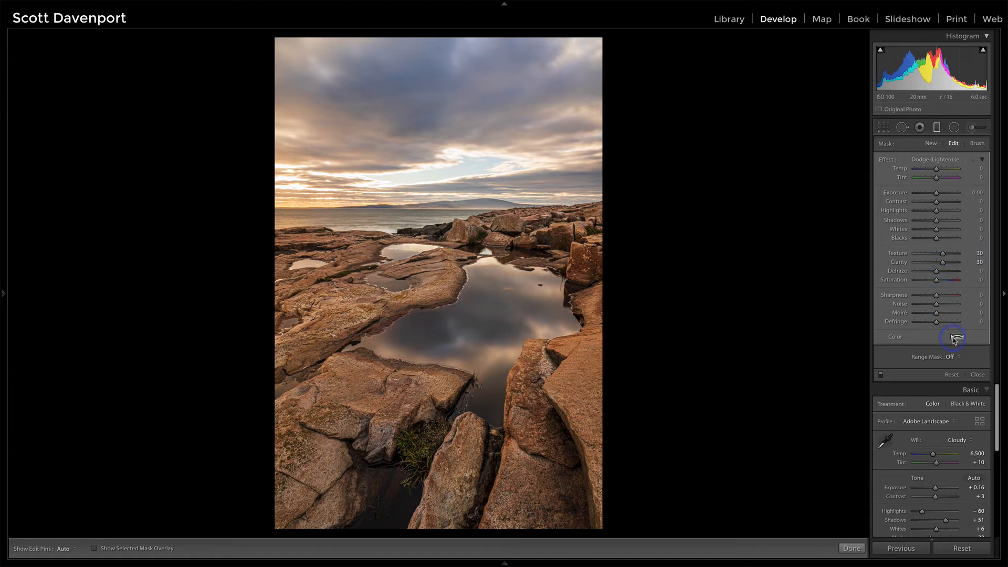
click(951, 357)
click(954, 365)
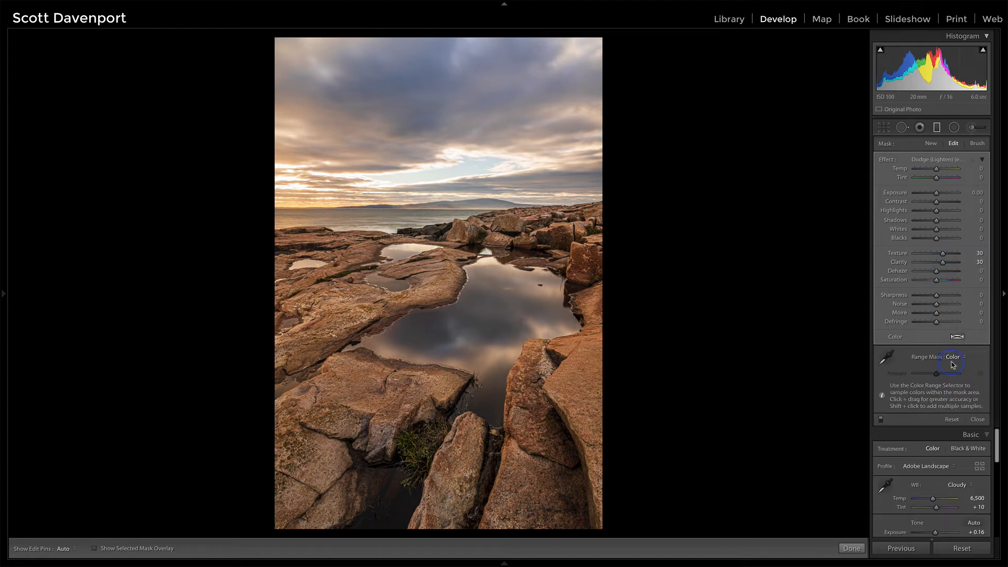
click(890, 357)
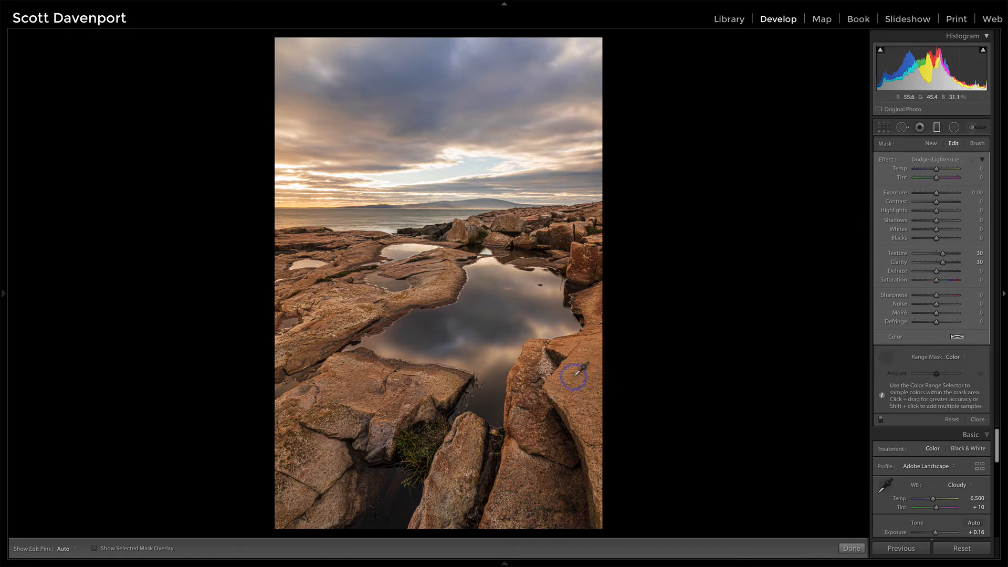
mouse_move(574, 377)
mouse_down()
mouse_move(547, 378)
mouse_move(536, 426)
mouse_up()
Show the mask overlay, reduce the Color range mask's Amount to 0, and finish the graduated filter edits
click(96, 548)
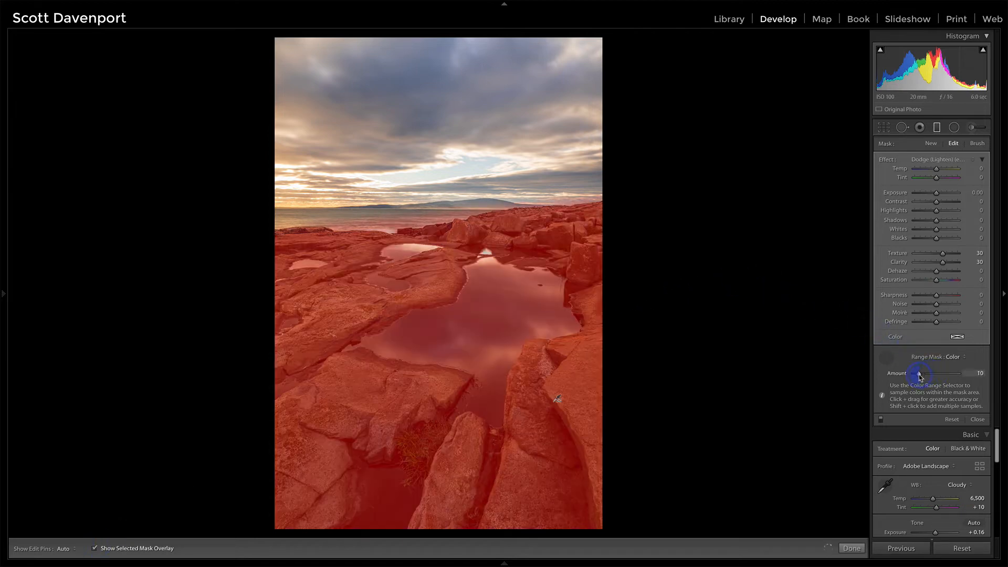
drag(919, 376, 918, 376)
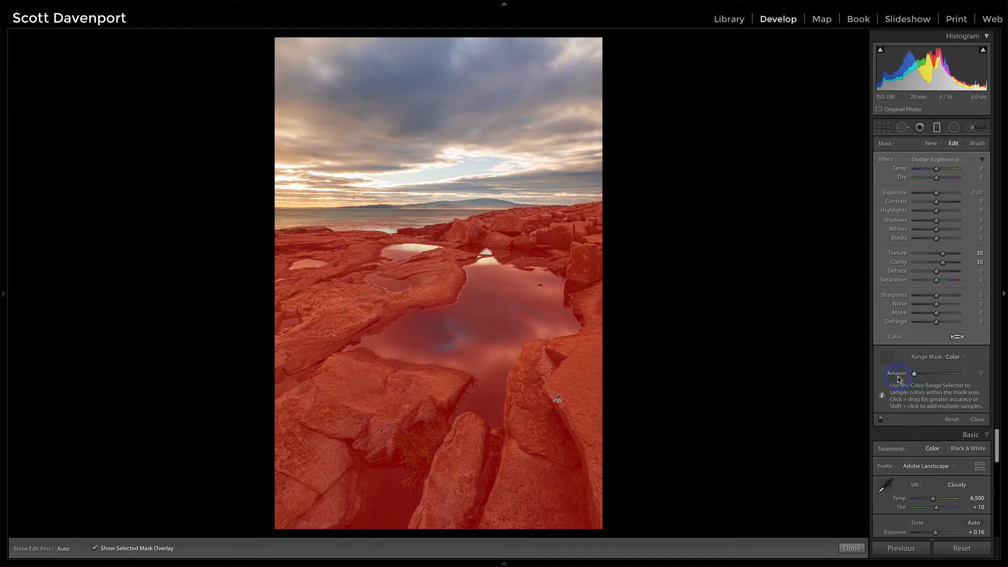
click(880, 354)
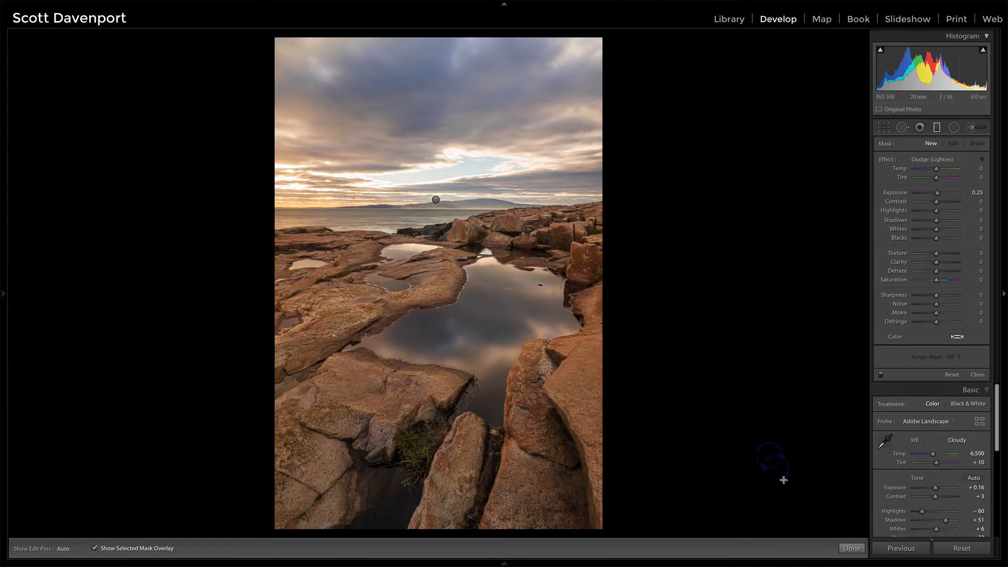
click(851, 548)
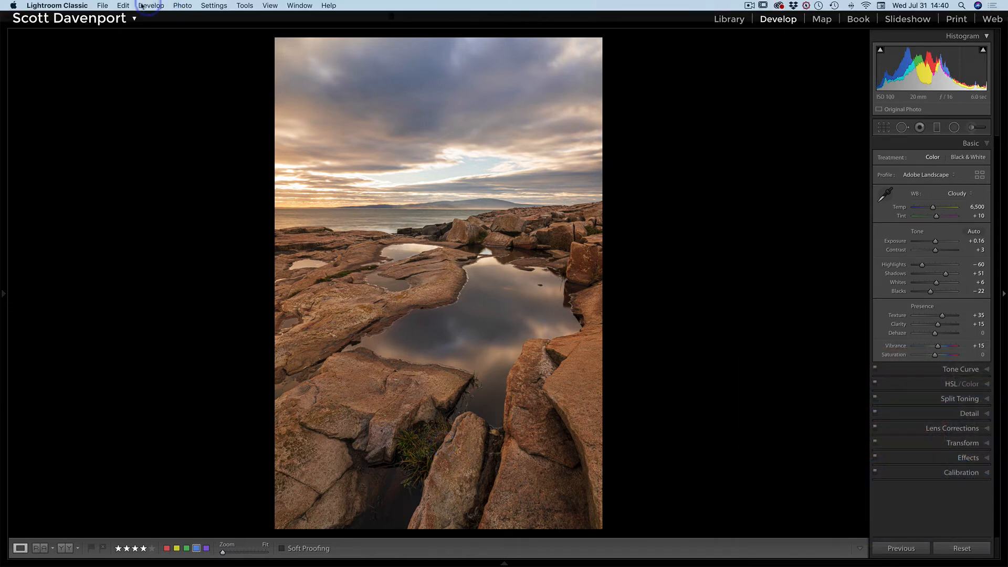
Send the photo to the ON1 Effects 2019 plug-in and add a Dynamic Contrast filter
click(103, 5)
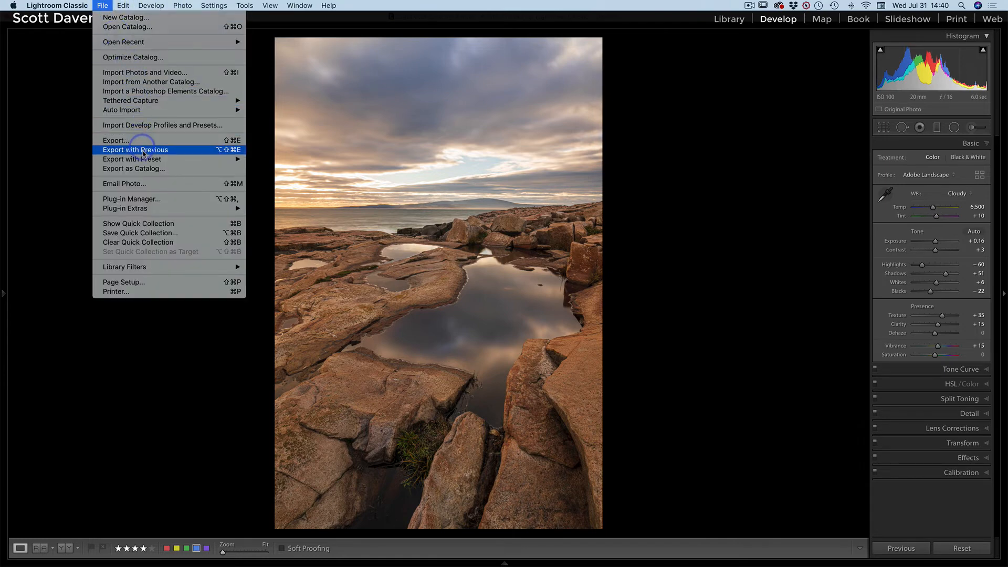
mouse_move(155, 210)
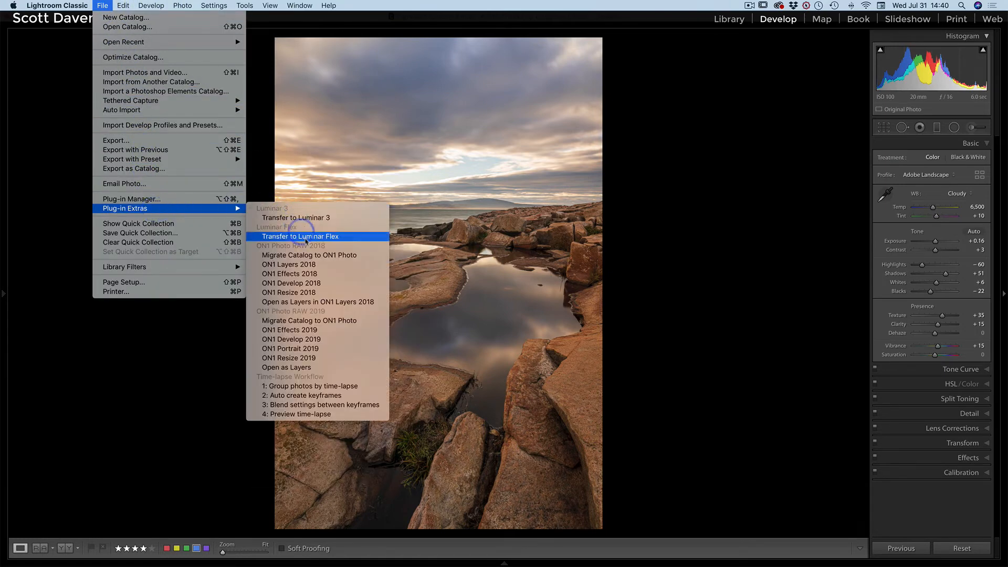
click(321, 329)
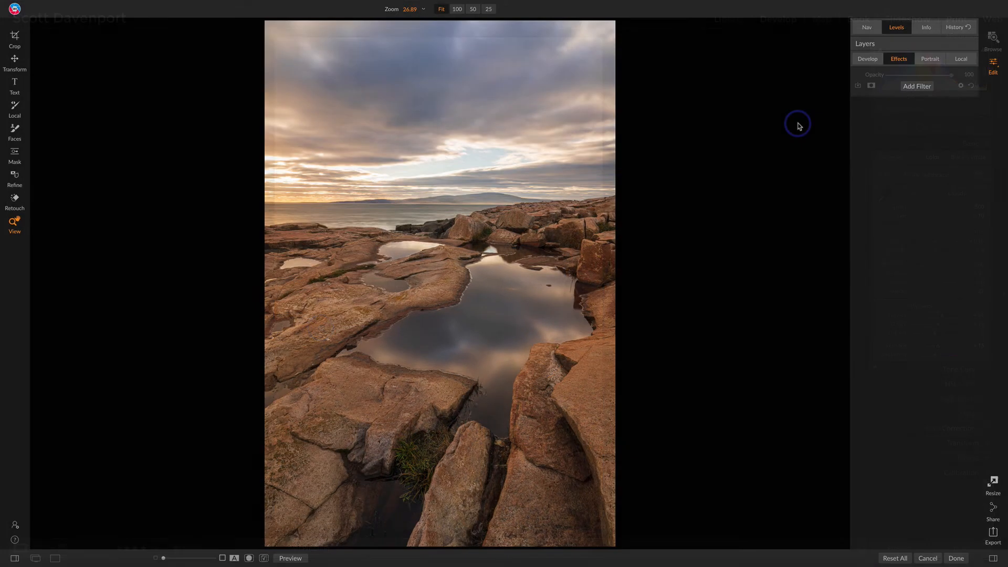
click(918, 87)
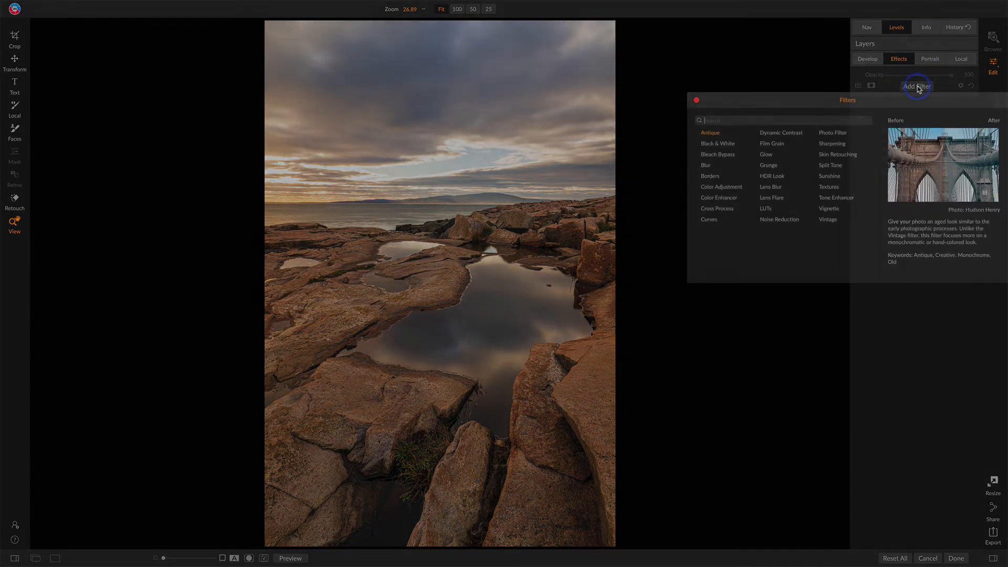
click(790, 133)
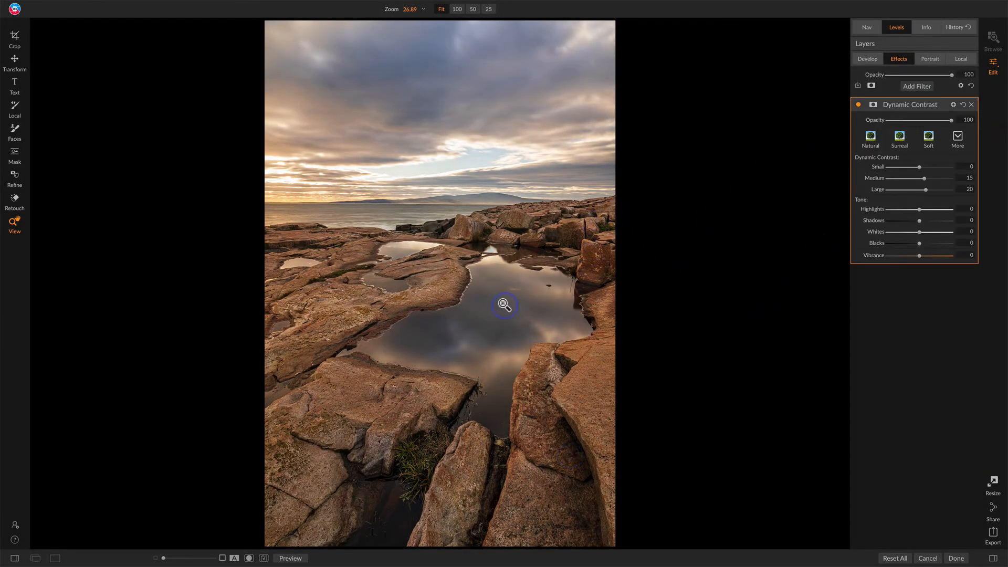
Compare the photo repeatedly with and without the Dynamic Contrast filter
click(859, 105)
click(859, 105)
click(859, 105)
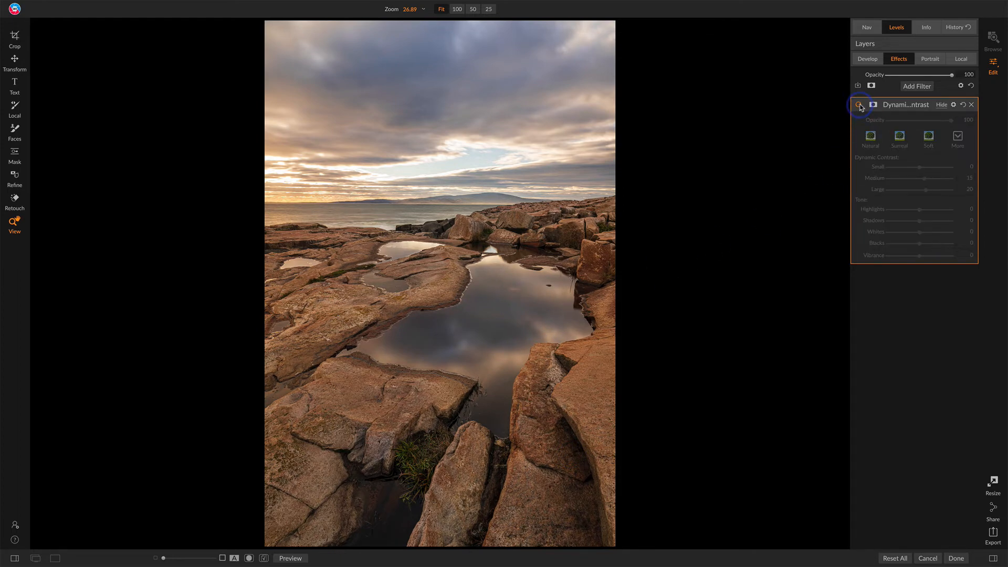
click(859, 105)
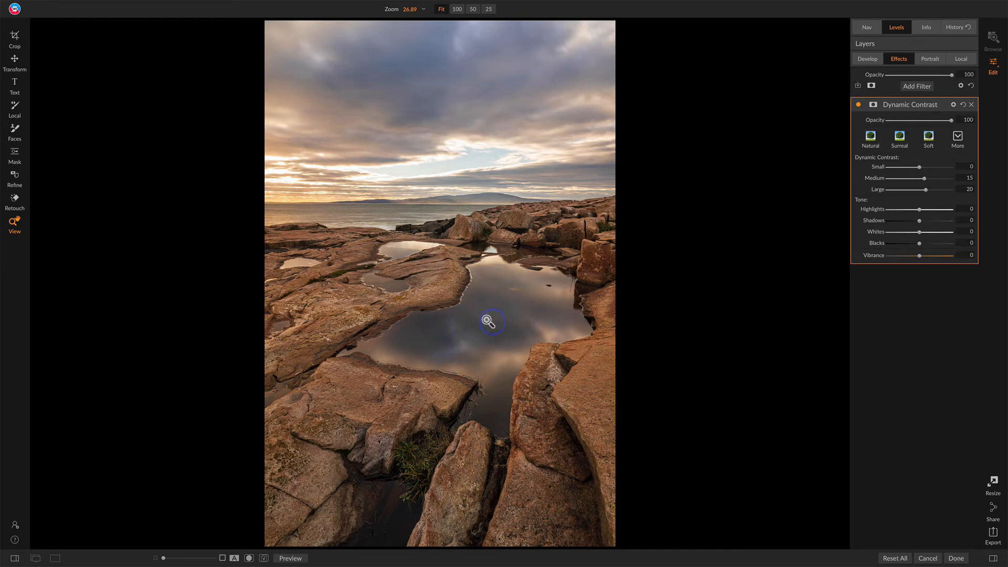
click(859, 105)
click(860, 105)
click(860, 106)
click(859, 105)
click(860, 105)
click(859, 105)
click(859, 106)
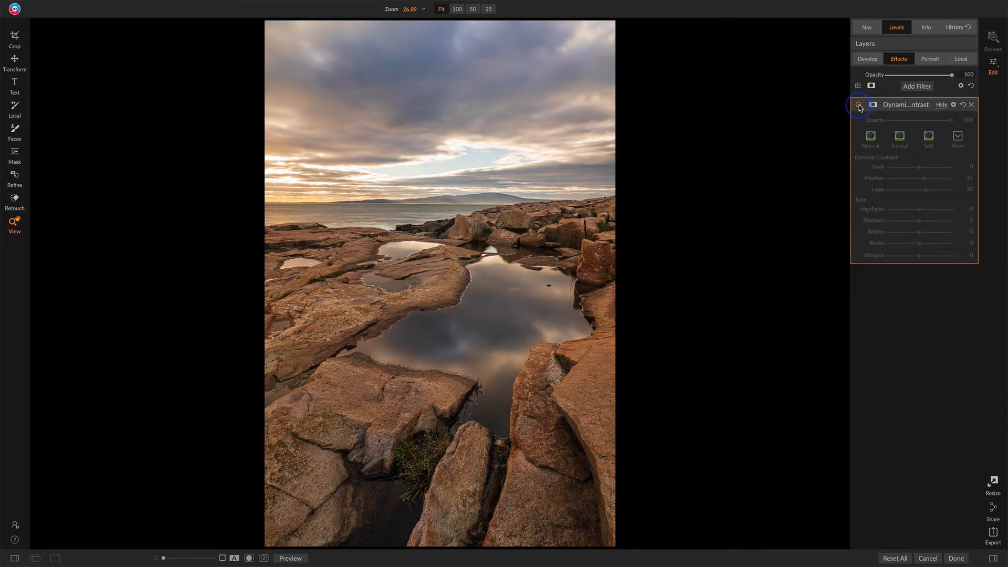
click(860, 106)
click(860, 106)
click(859, 106)
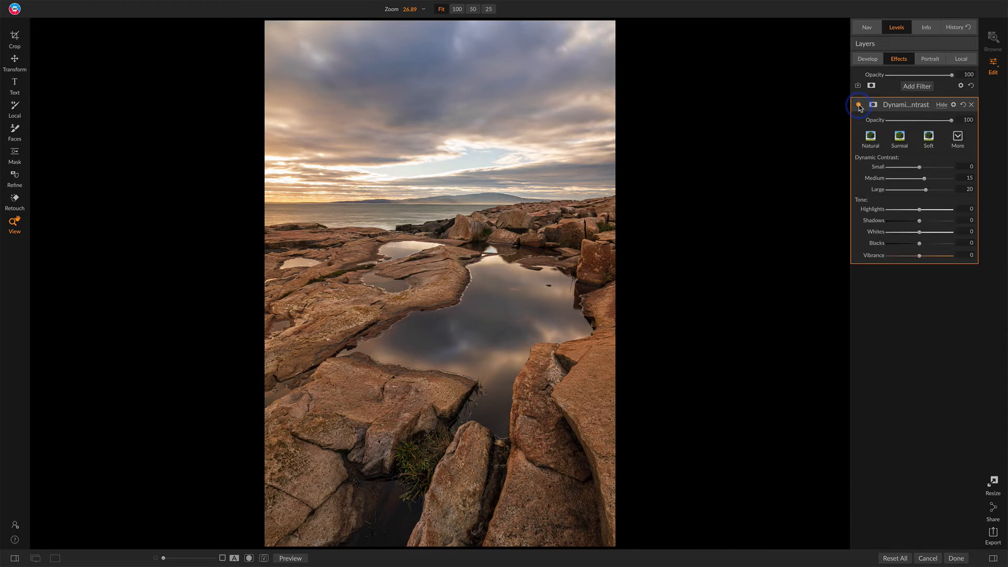
click(859, 105)
click(859, 105)
click(869, 139)
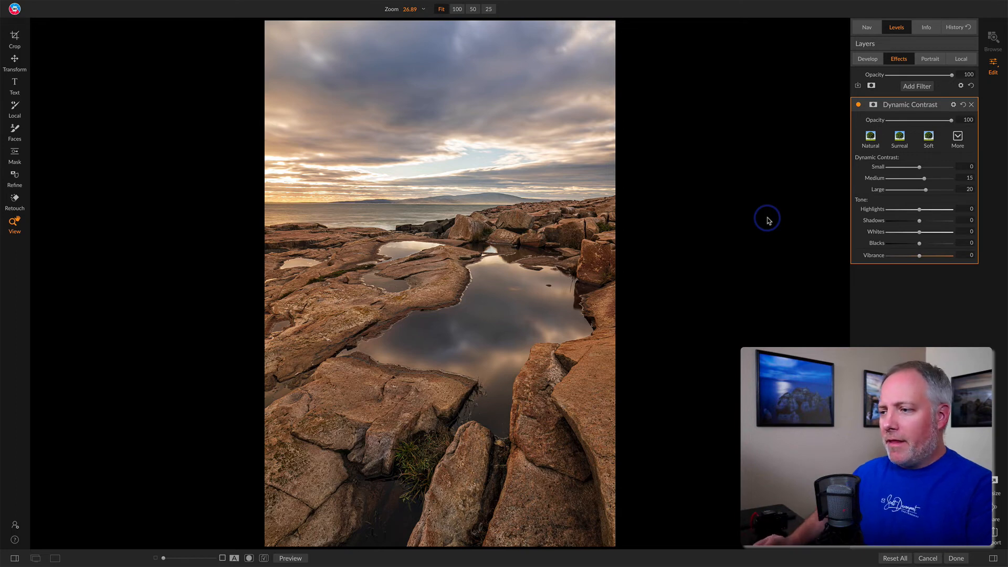
Add a Color Adjustment filter with the Foliage preset and invert its mask to hide the effect
click(893, 88)
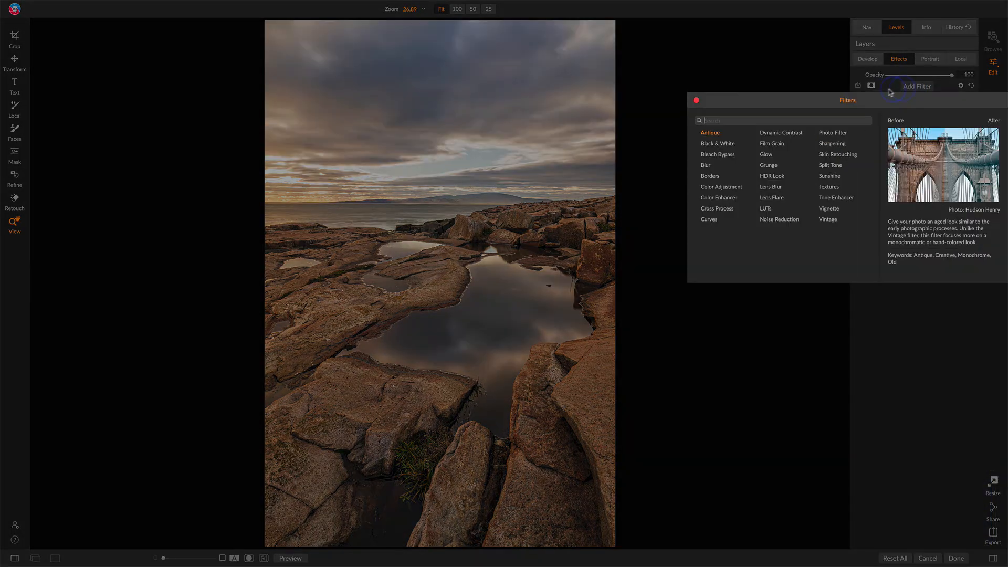
click(726, 188)
click(867, 138)
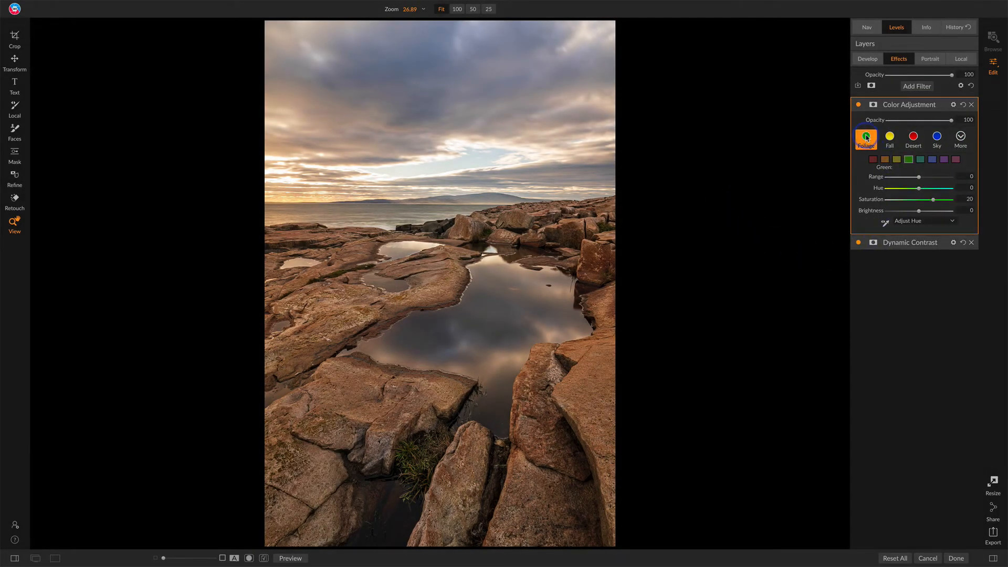
click(874, 105)
click(901, 137)
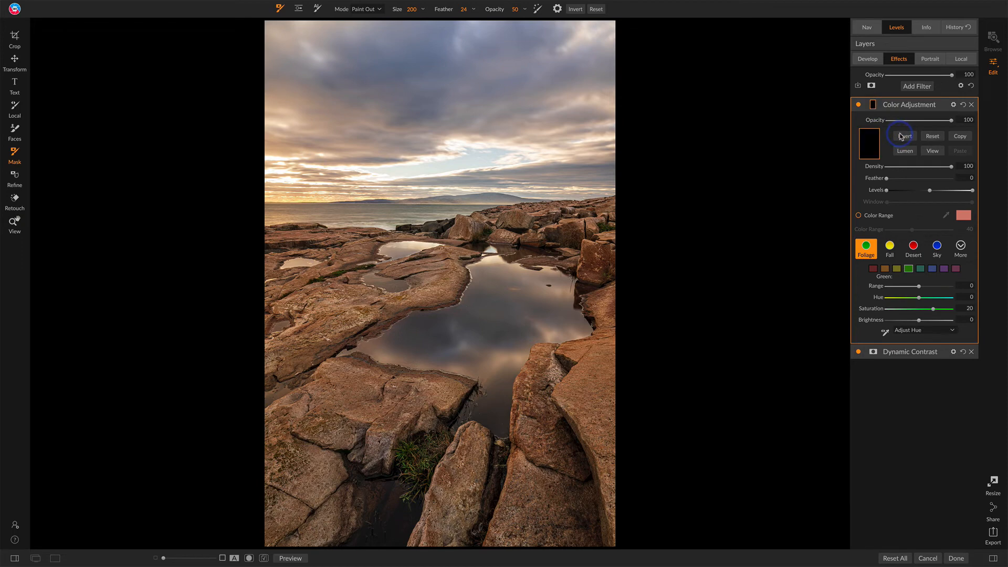
Paint the Foliage adjustment in at 100 opacity over the grass between the foreground rocks, and compare the photo with and without it
click(363, 9)
click(360, 24)
mouse_move(413, 486)
mouse_down()
mouse_move(426, 451)
mouse_move(404, 462)
mouse_move(420, 475)
mouse_move(442, 441)
mouse_move(408, 460)
mouse_up()
mouse_move(409, 451)
mouse_down()
mouse_move(407, 490)
mouse_move(413, 455)
mouse_move(418, 467)
mouse_move(443, 435)
mouse_move(407, 453)
mouse_move(414, 482)
mouse_move(447, 432)
mouse_move(410, 448)
mouse_move(417, 491)
mouse_move(406, 501)
mouse_move(441, 434)
mouse_up()
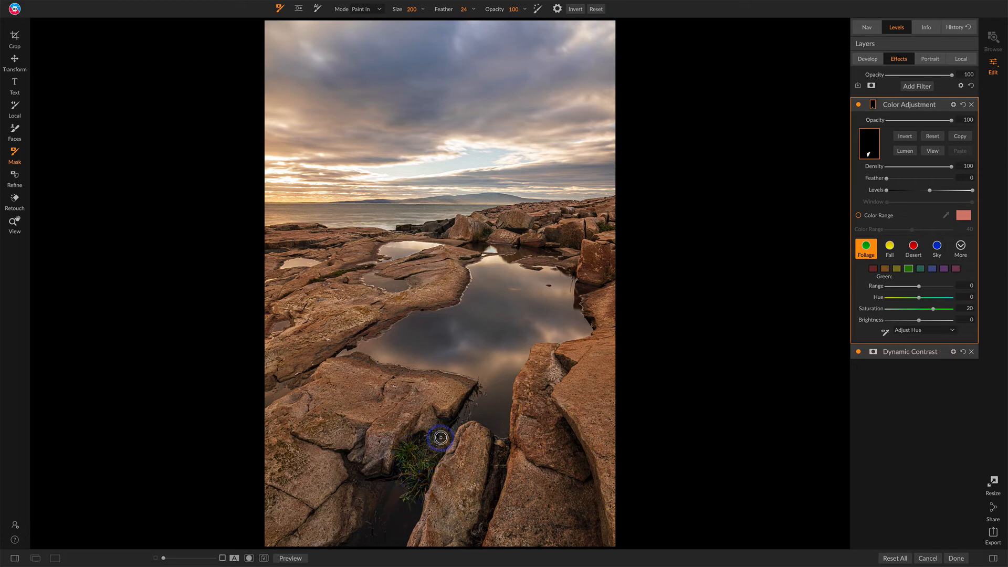
click(858, 104)
click(859, 104)
click(859, 104)
click(860, 104)
click(860, 105)
click(859, 104)
Add a Vignette filter with the Subtle preset, and set its Feather to 0 and Brightness to -64
click(912, 88)
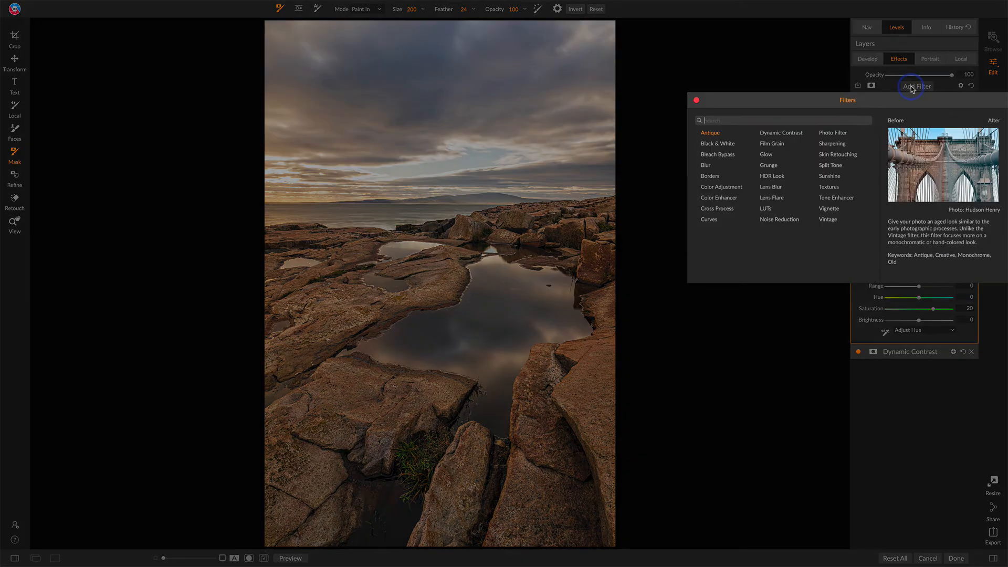
click(830, 209)
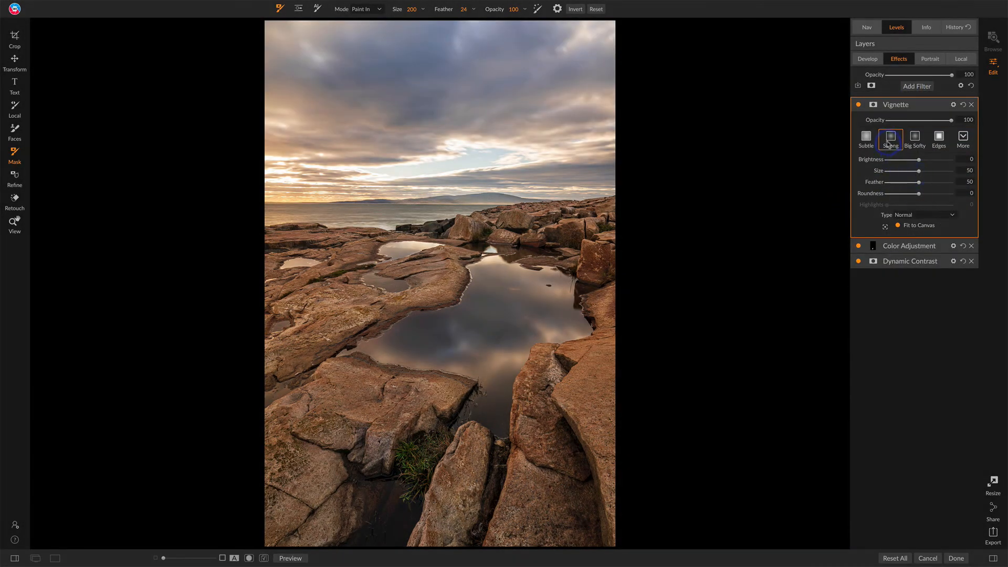
click(865, 139)
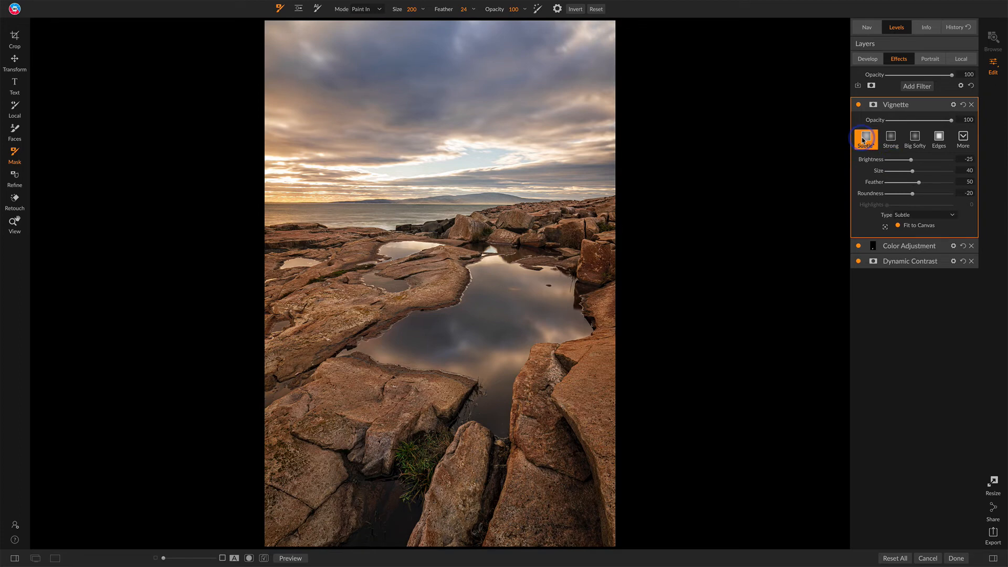
click(886, 182)
click(899, 160)
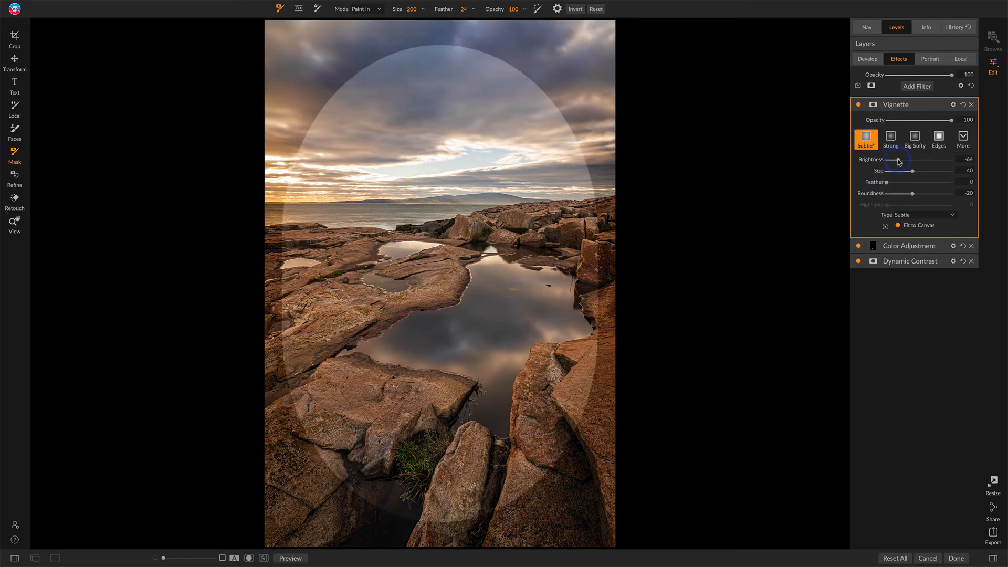
Set the vignette's Roundness to -4 and Size to 46, and move its center lower onto the tide pool
click(913, 195)
drag(913, 196, 917, 174)
click(911, 174)
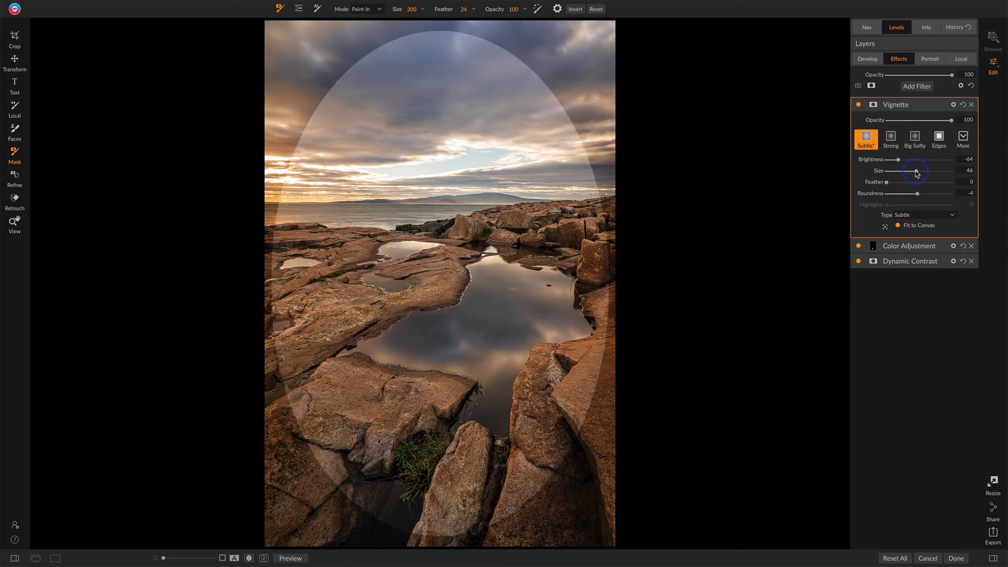
click(884, 230)
drag(455, 284, 440, 317)
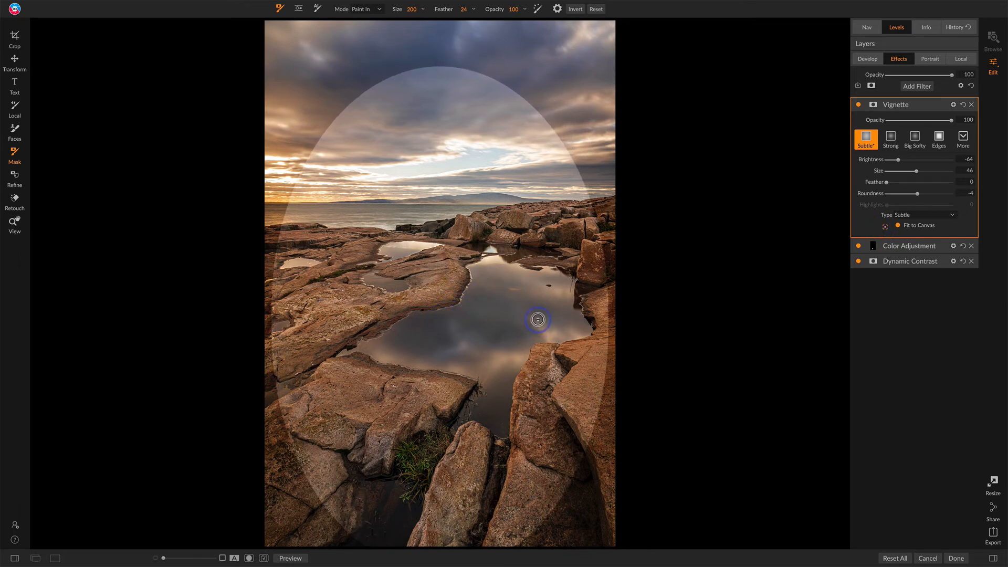
Set the vignette's Brightness to -55 and Feather to 68, comparing the photo with and without the vignette
drag(887, 182, 895, 182)
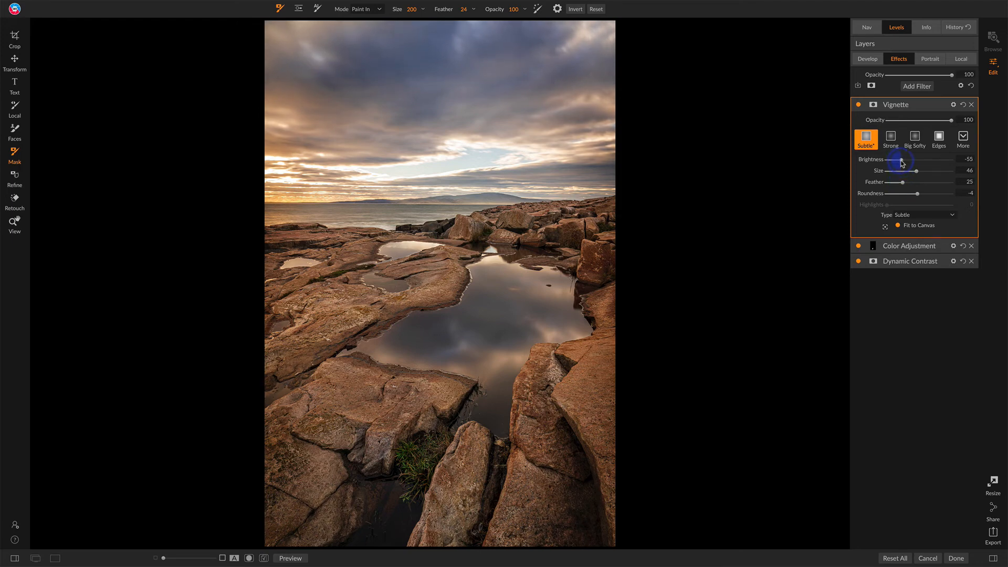
click(859, 104)
click(859, 104)
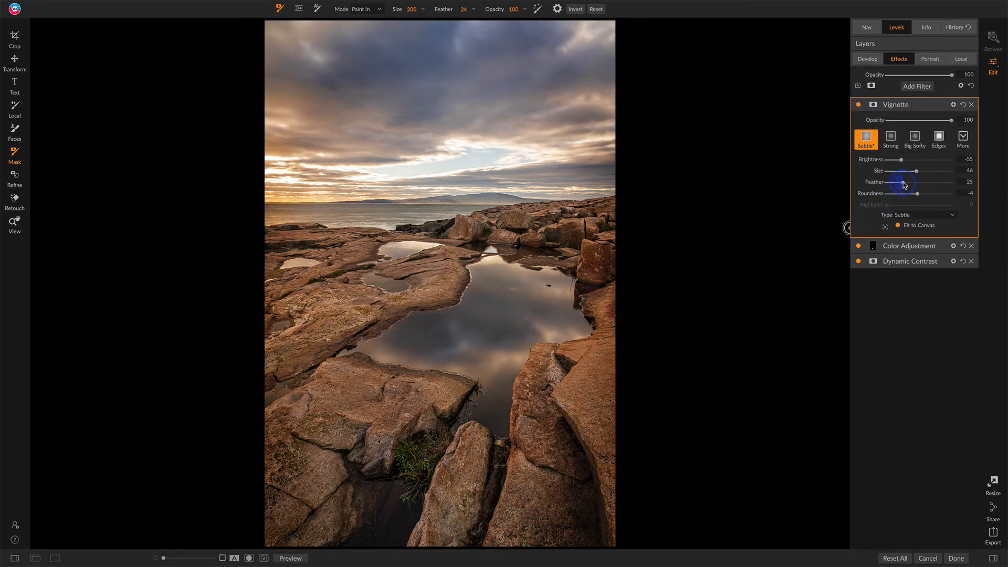
drag(908, 185, 931, 187)
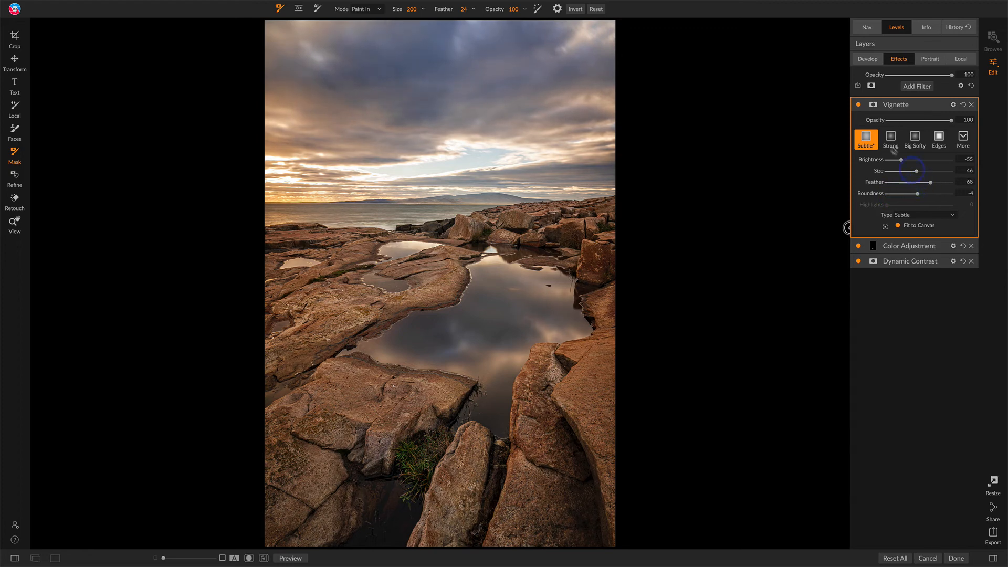
click(859, 105)
click(860, 106)
click(860, 105)
click(860, 105)
click(859, 106)
click(860, 106)
Recenter the vignette on the tide pool with Feather at 0, and finish with Feather 66 and Brightness -44
click(887, 184)
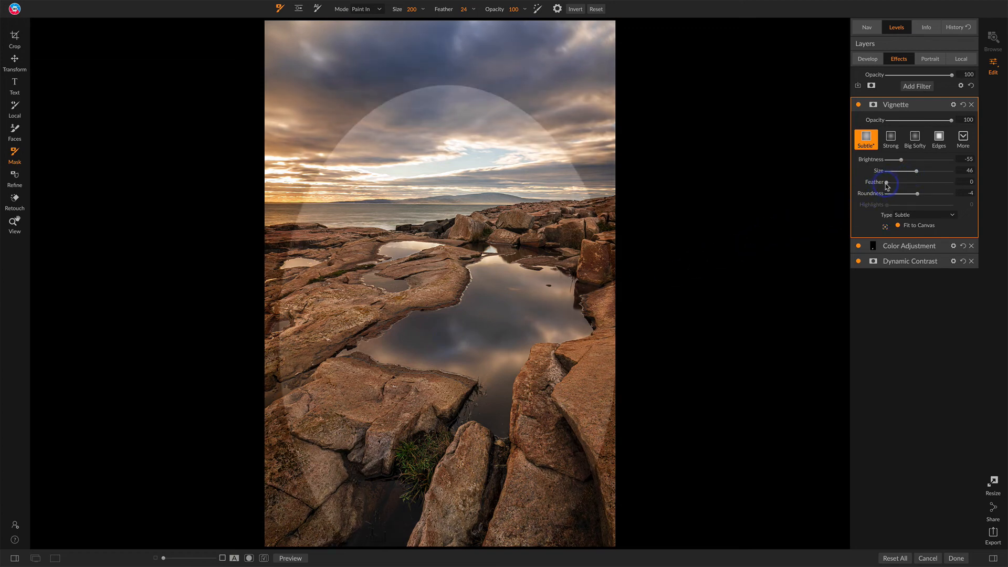
click(885, 227)
click(444, 336)
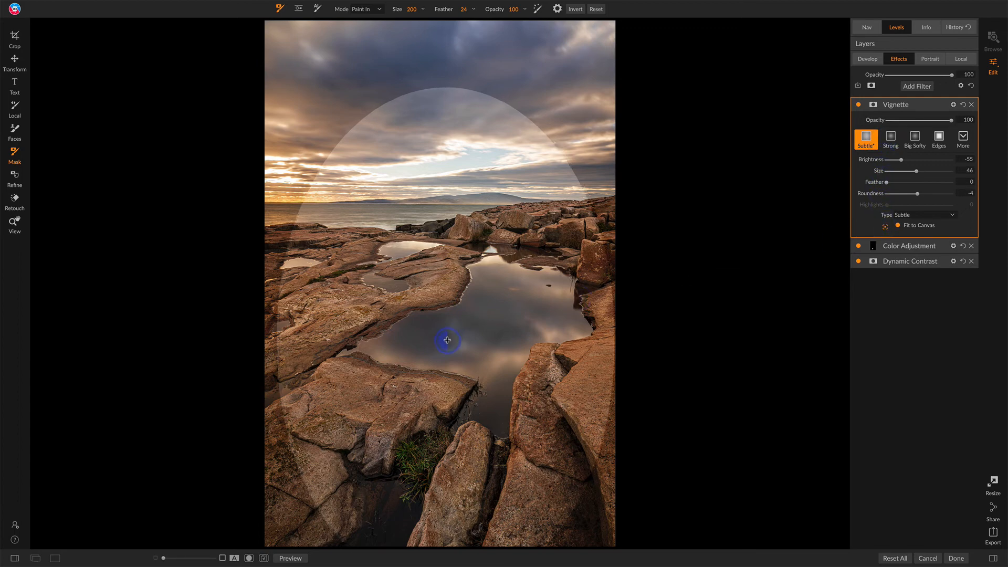
drag(443, 340, 441, 336)
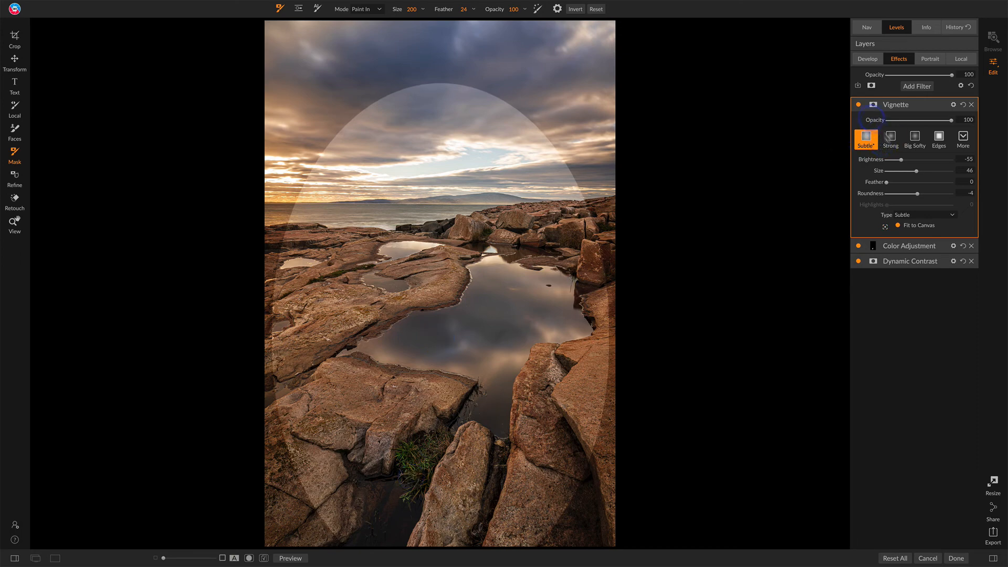
click(925, 182)
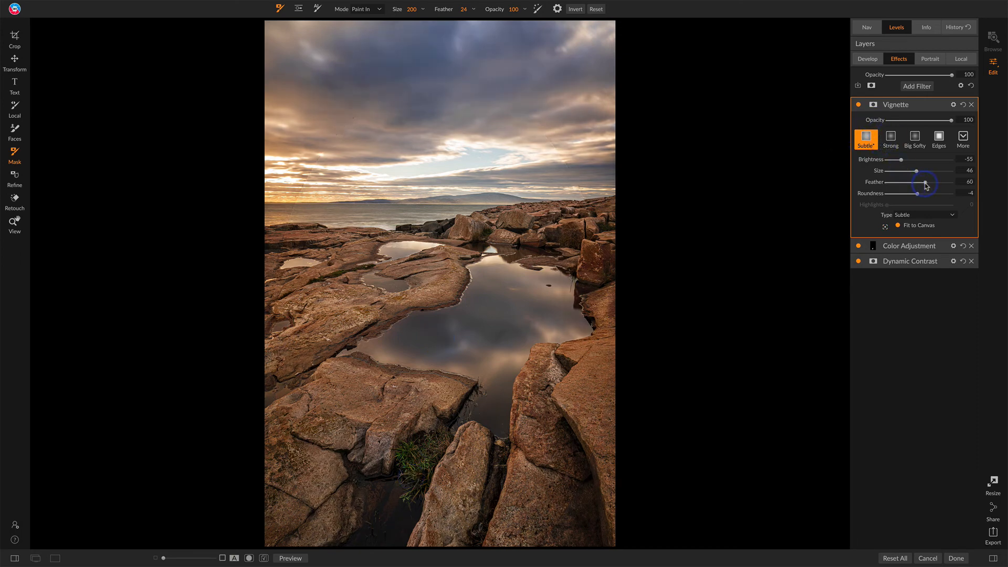
drag(926, 184, 929, 183)
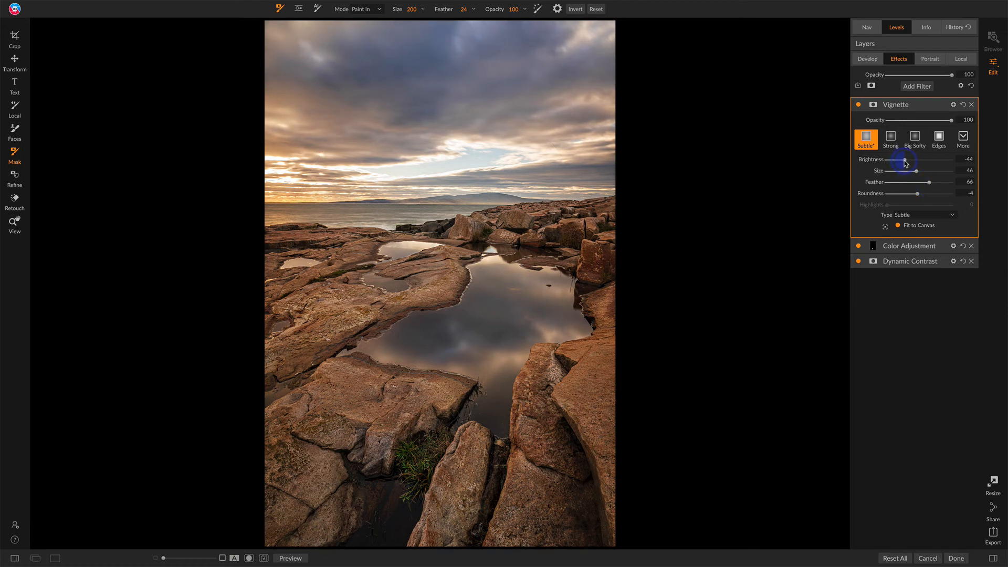
Compare the photo with and without the Vignette filter, and check the complete edit against the original
click(859, 105)
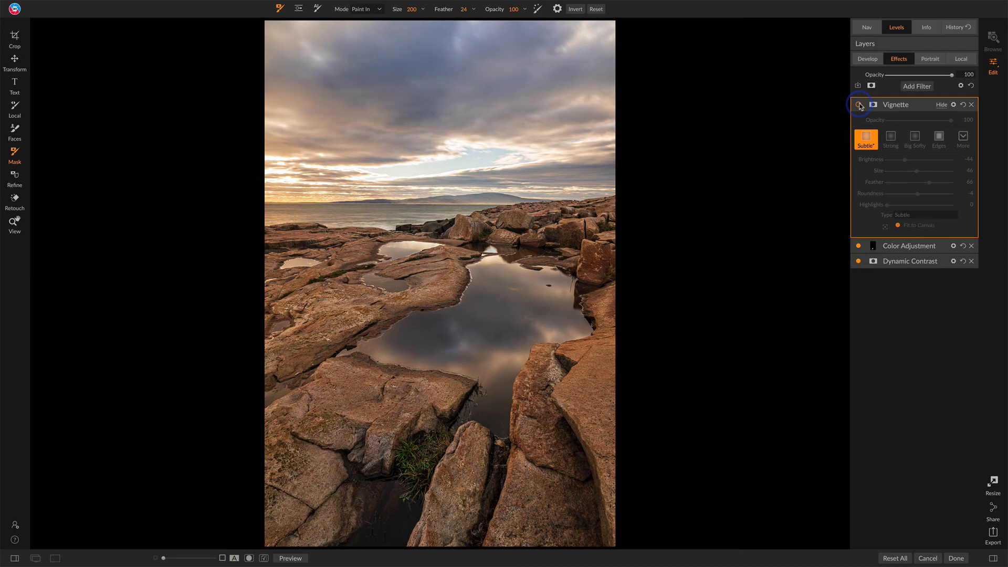
click(859, 105)
click(859, 105)
click(859, 105)
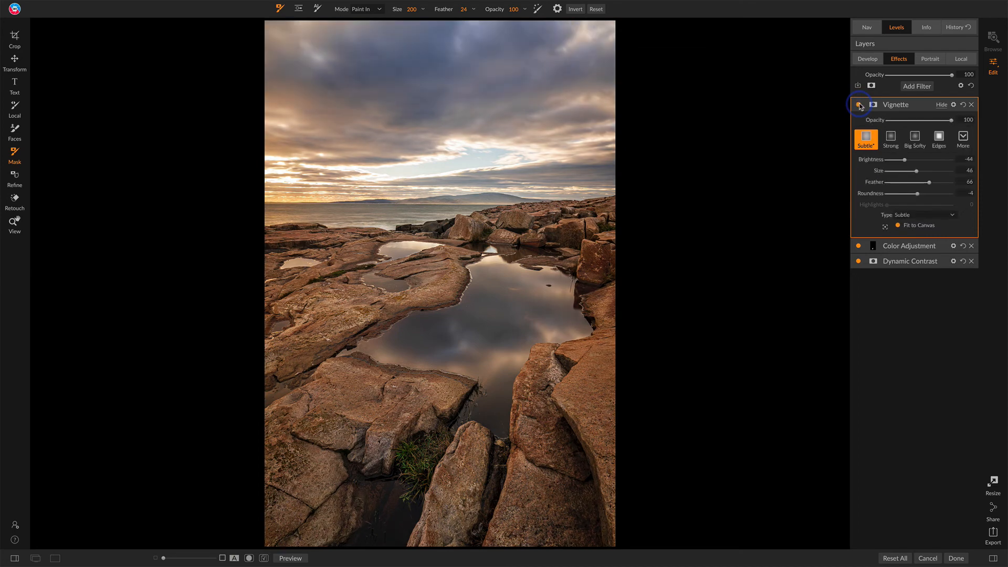
click(859, 105)
click(859, 105)
click(859, 105)
click(859, 105)
click(859, 105)
click(859, 105)
click(859, 105)
click(859, 105)
key(ctrl+p)
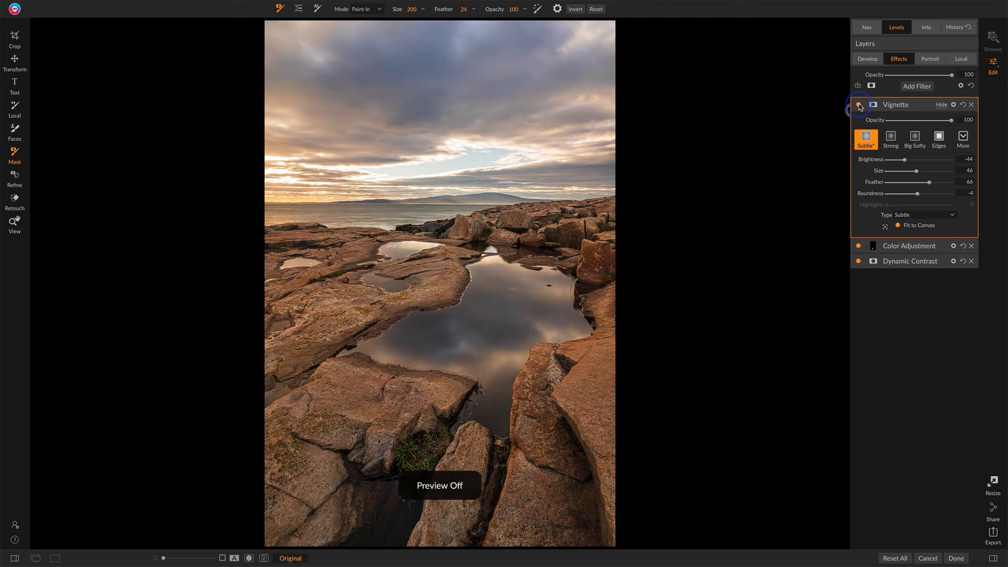
key(ctrl+p)
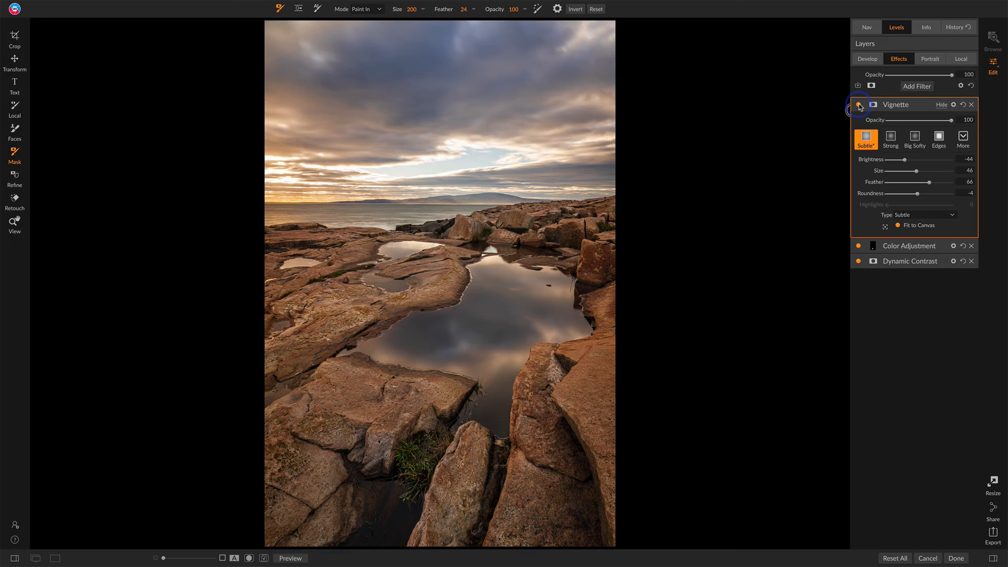
Finish the ON1 Effects edit, return to the Lightroom Library, and view the photo in Lights Out mode
click(956, 559)
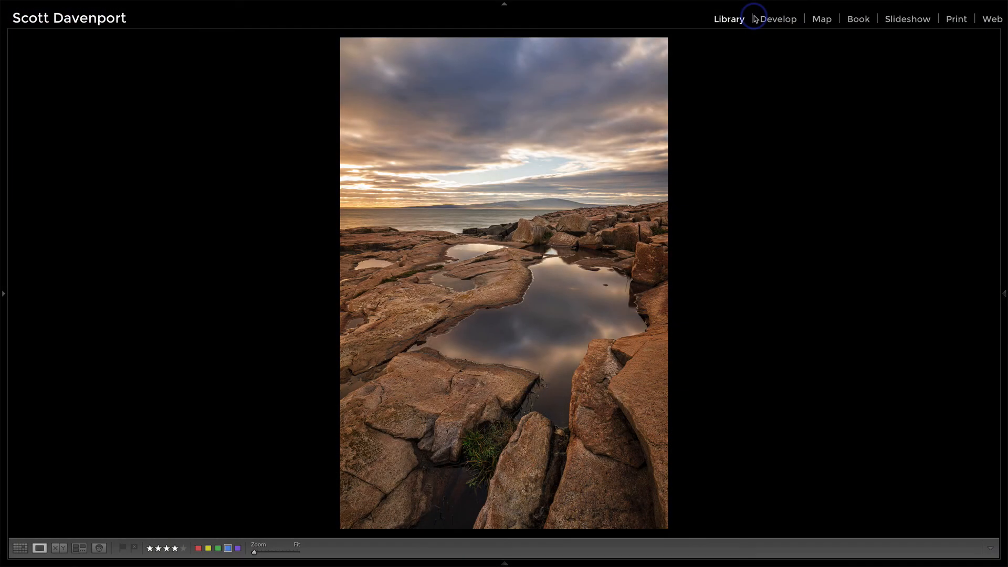
key(l)
key(l)
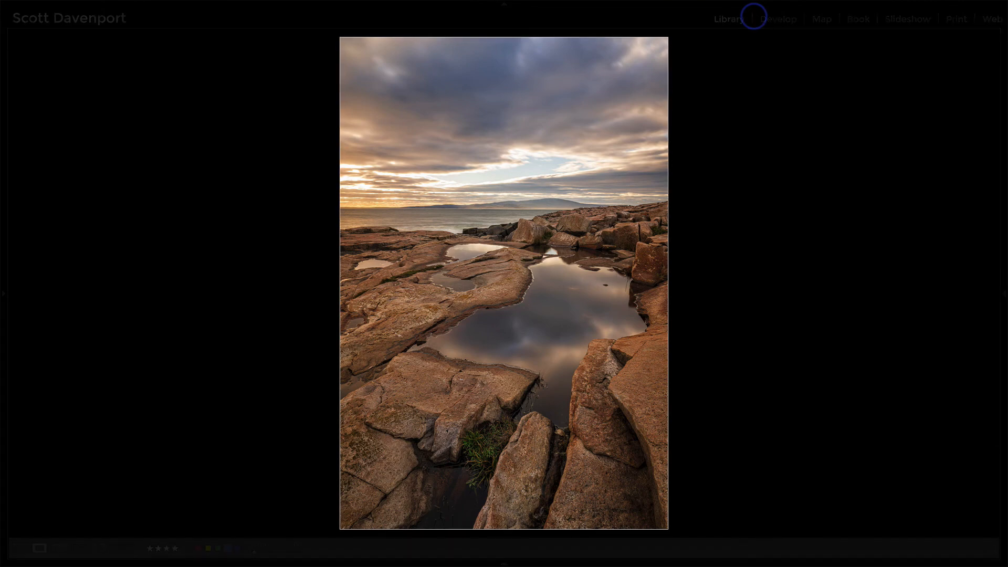